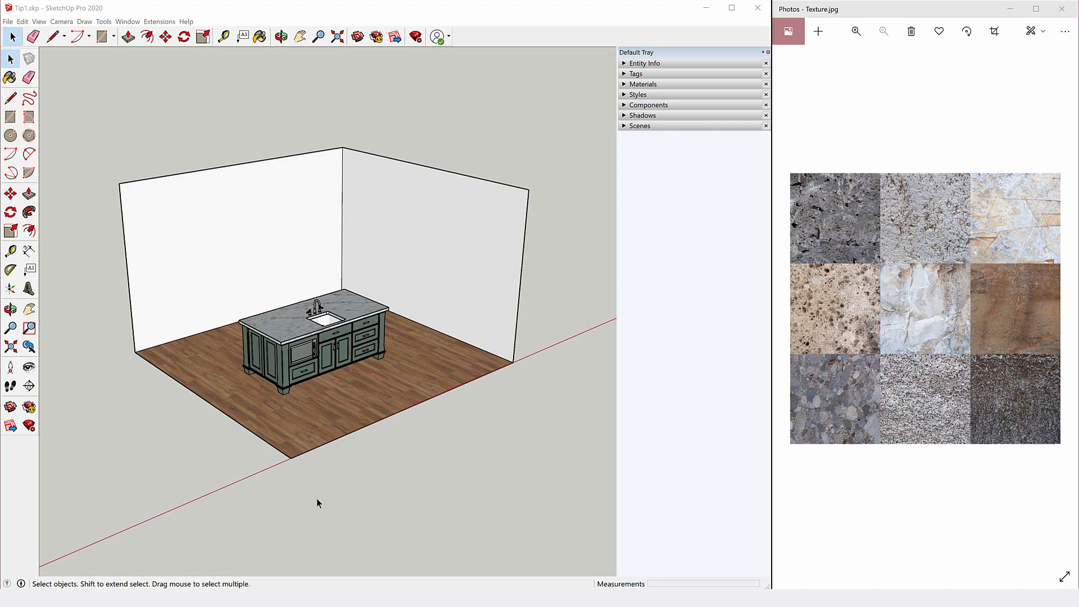
- Expand the Materials settings and open the wooden floor group for editing, with its face selected
left_click(626, 84)
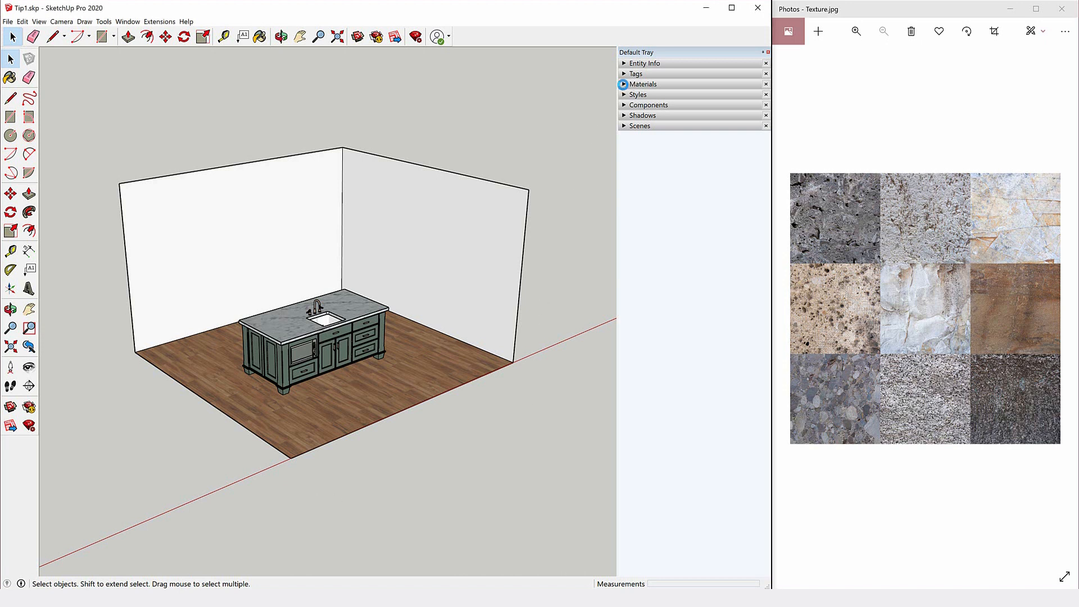
left_click(128, 22)
mouse_move(146, 33)
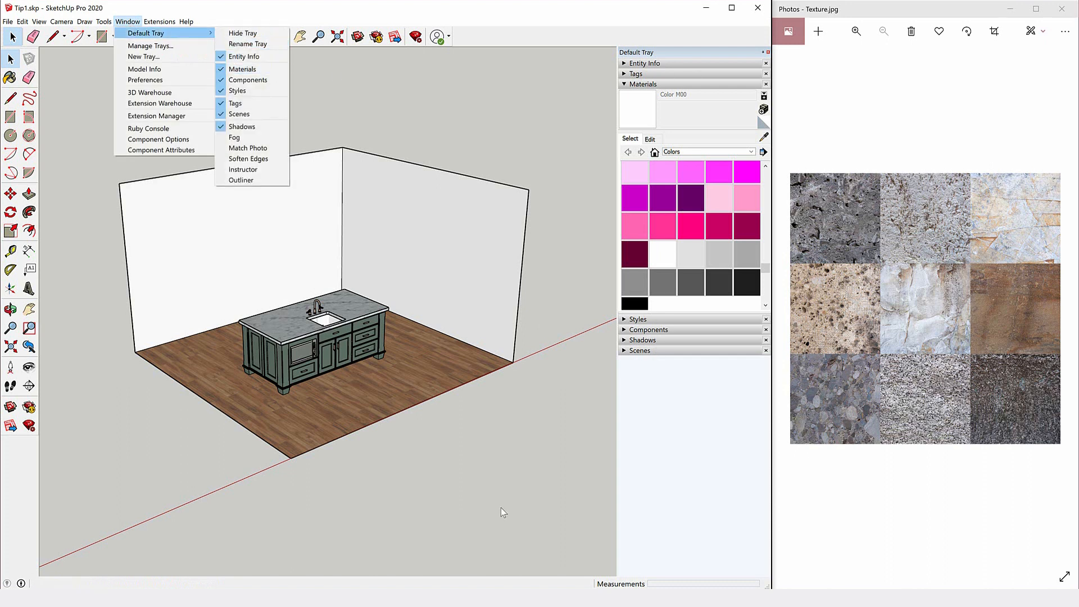
left_click(268, 399)
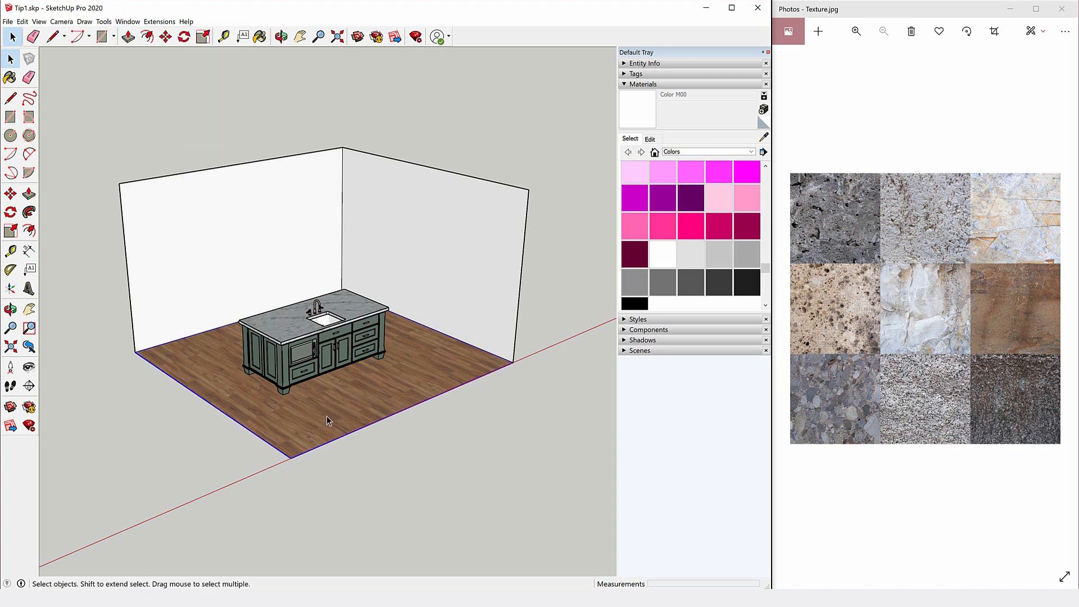
double_click(327, 419)
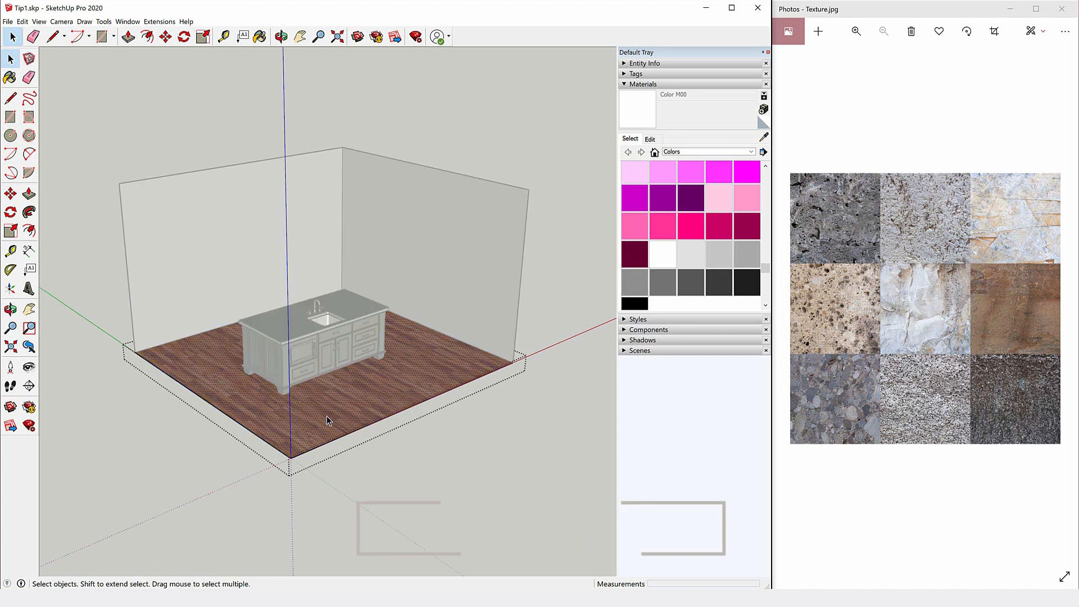
- Sample the floor's wood material for editing and match its colour to the red axis in the model
key("b")
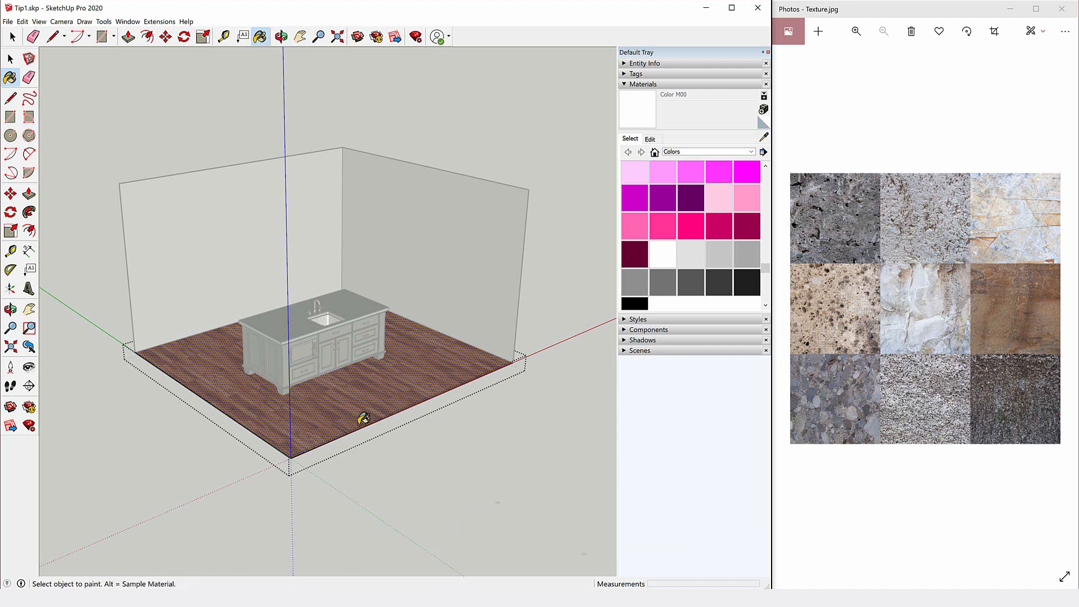
left_click(650, 140)
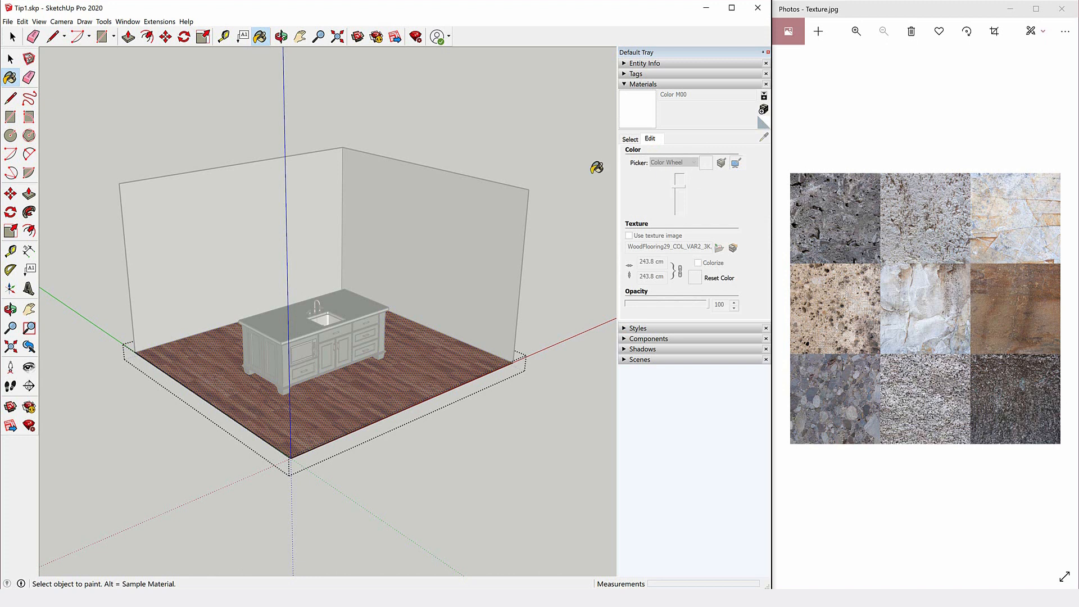
left_click(418, 365, "alt")
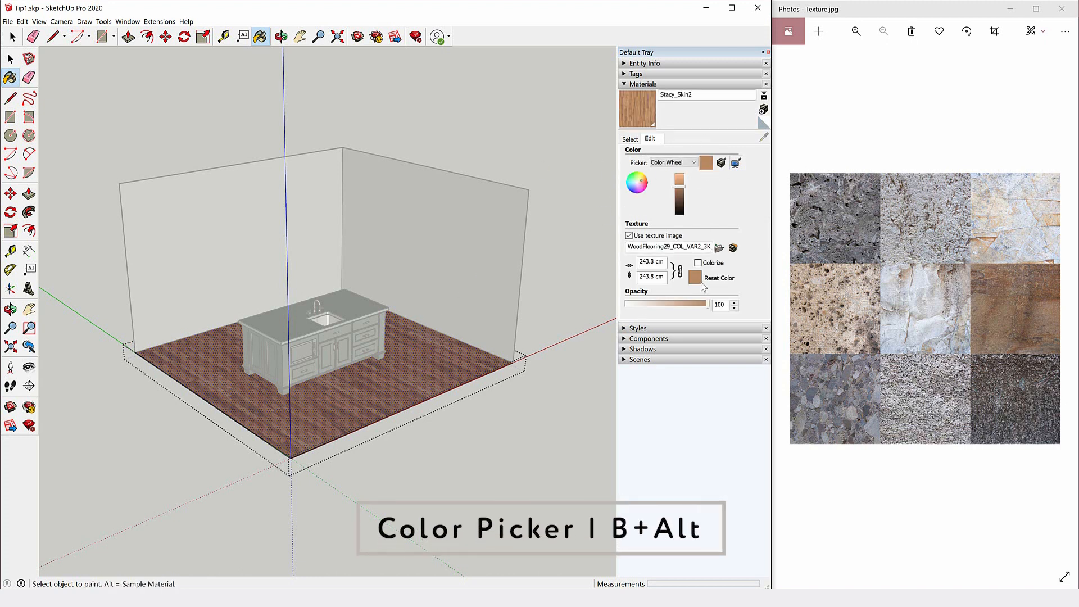
left_click(736, 163)
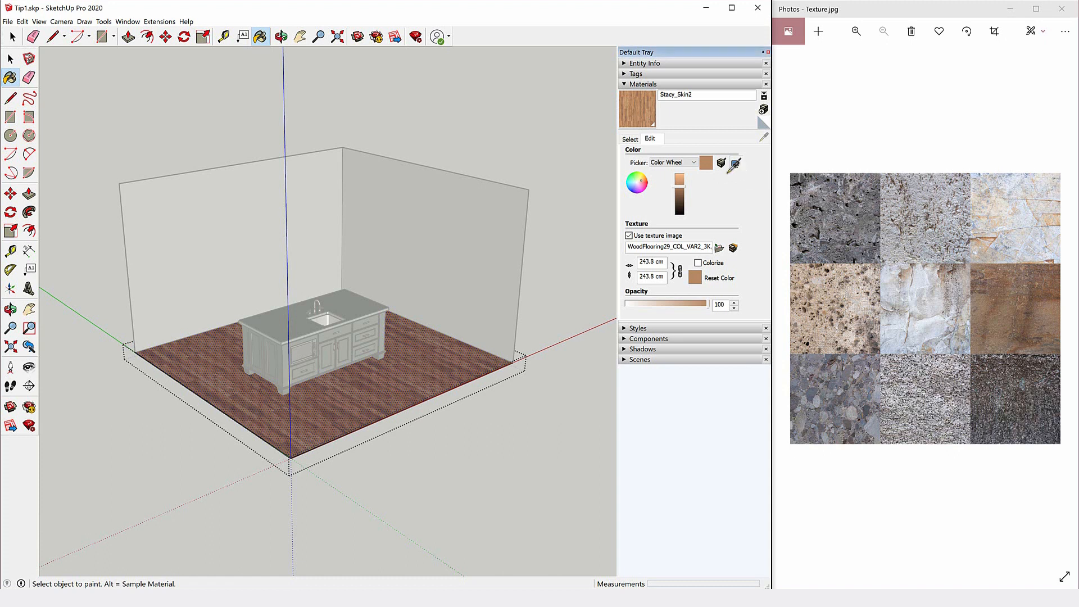
left_click(543, 349)
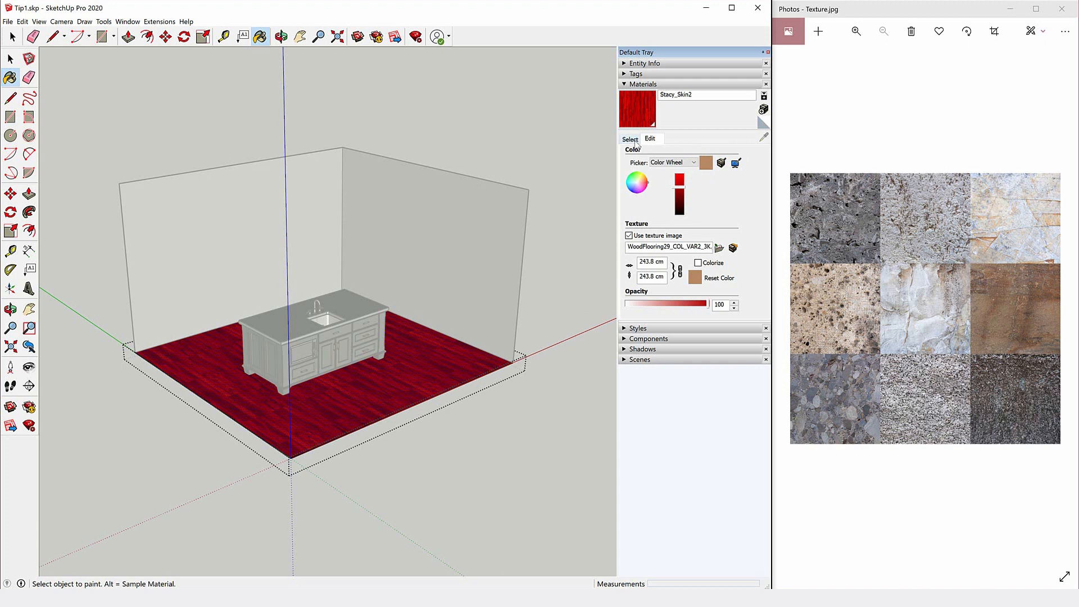
- Apply the Landscape Architecture Style from the Default Styles so the model has a green ground and blue sky
left_click(625, 331)
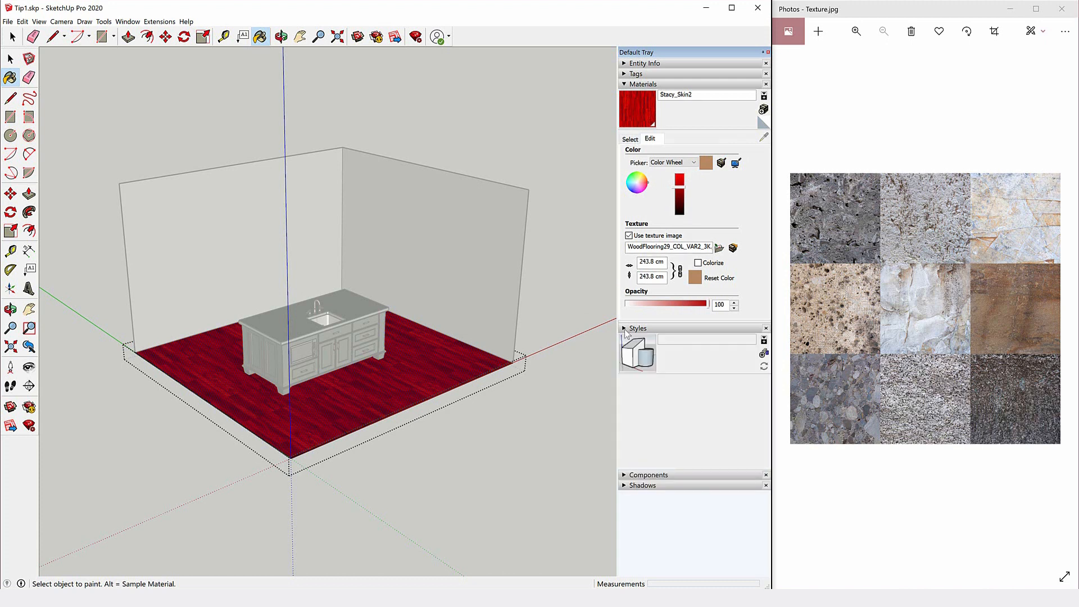
scroll(397, 395, "down", 1)
scroll(405, 421, "down", 3)
middle_click_drag(414, 450, 378, 341)
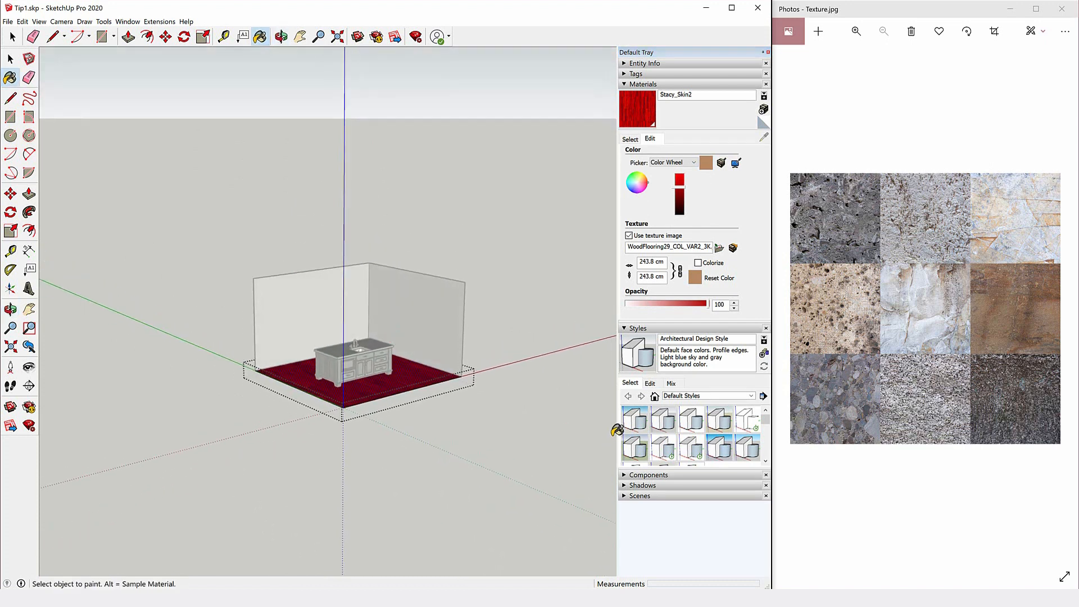
left_click(634, 448)
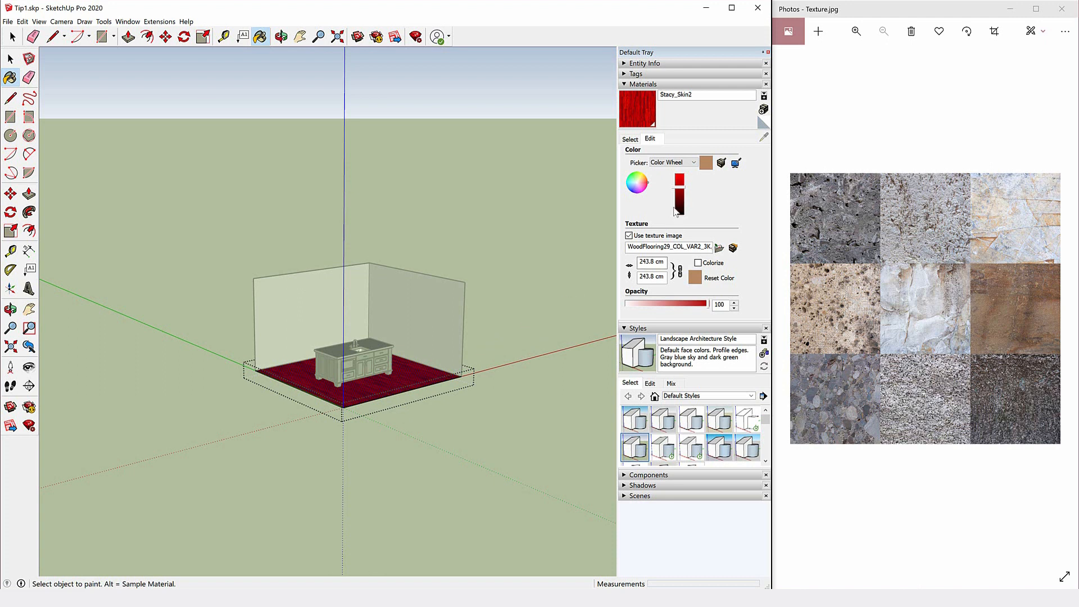
- Match the floor material's colour to the green ground and to the pale blue sky
left_click(735, 163)
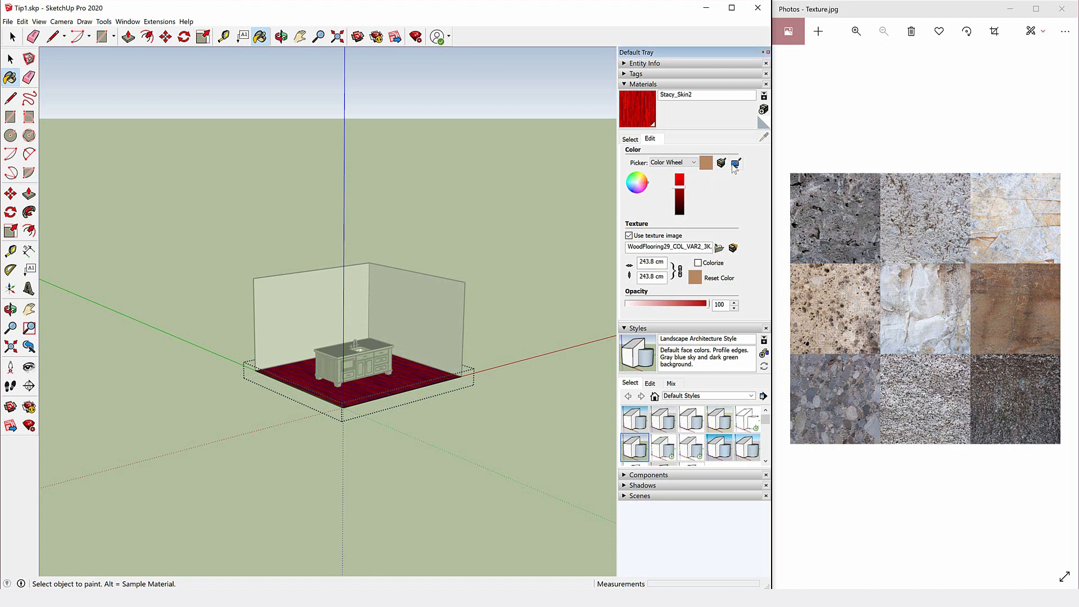
left_click(488, 301)
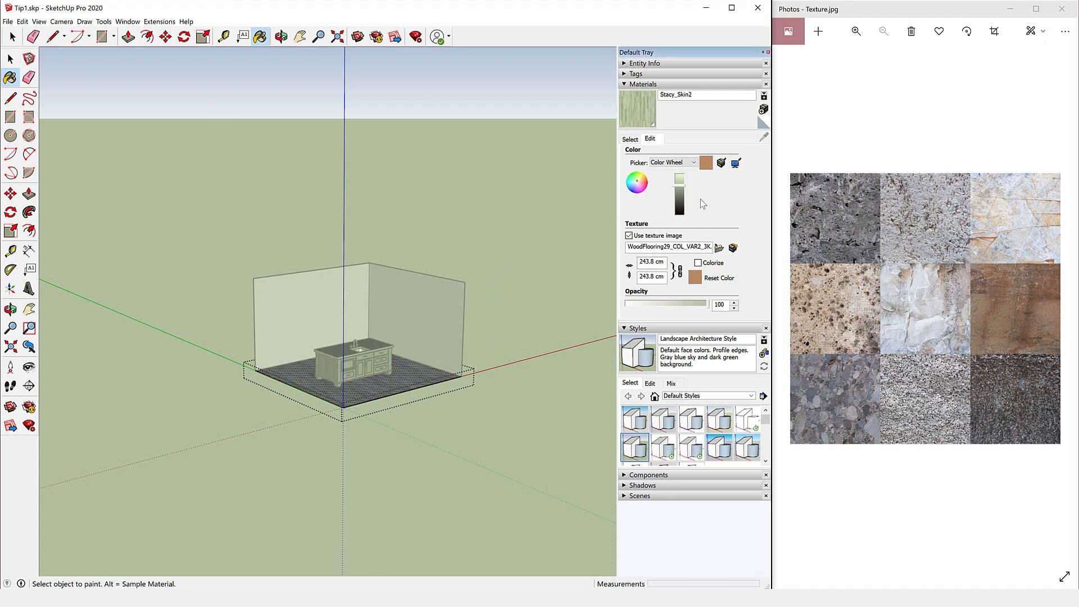
left_click(735, 163)
scroll(375, 396, "up", 3)
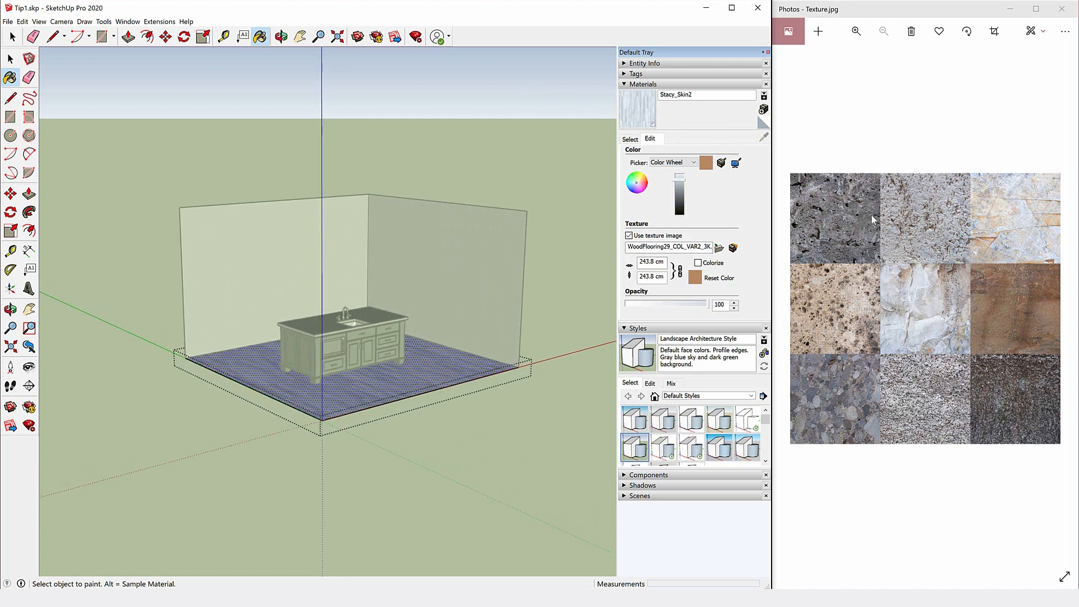
- Match the floor material's colour to the dark grey stone and the grey pebble stone in Texture.jpg
left_click(736, 163)
left_click(808, 226)
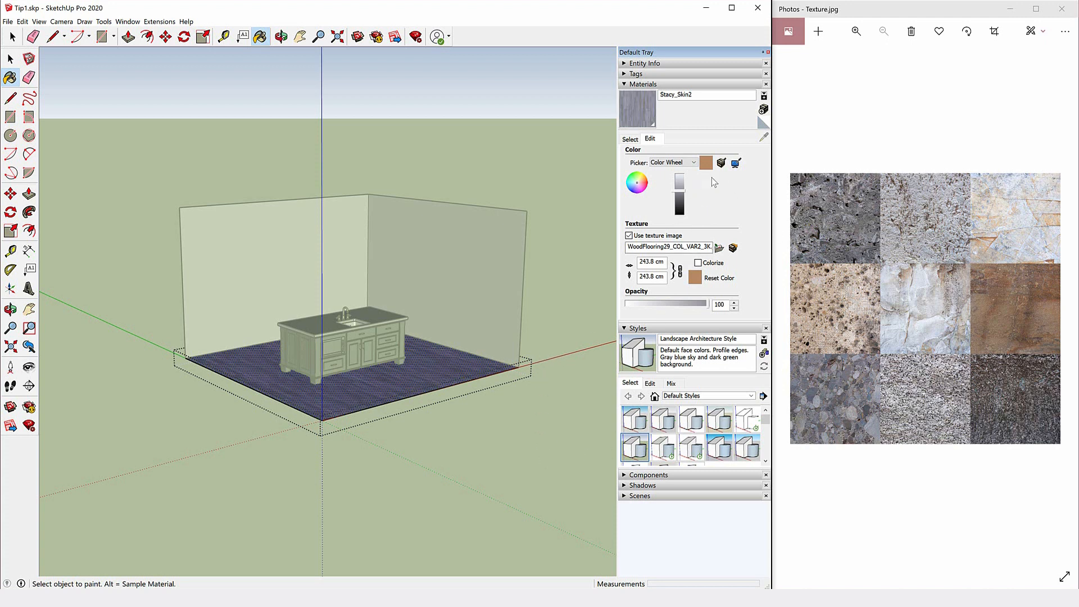
left_click(736, 163)
left_click(808, 357)
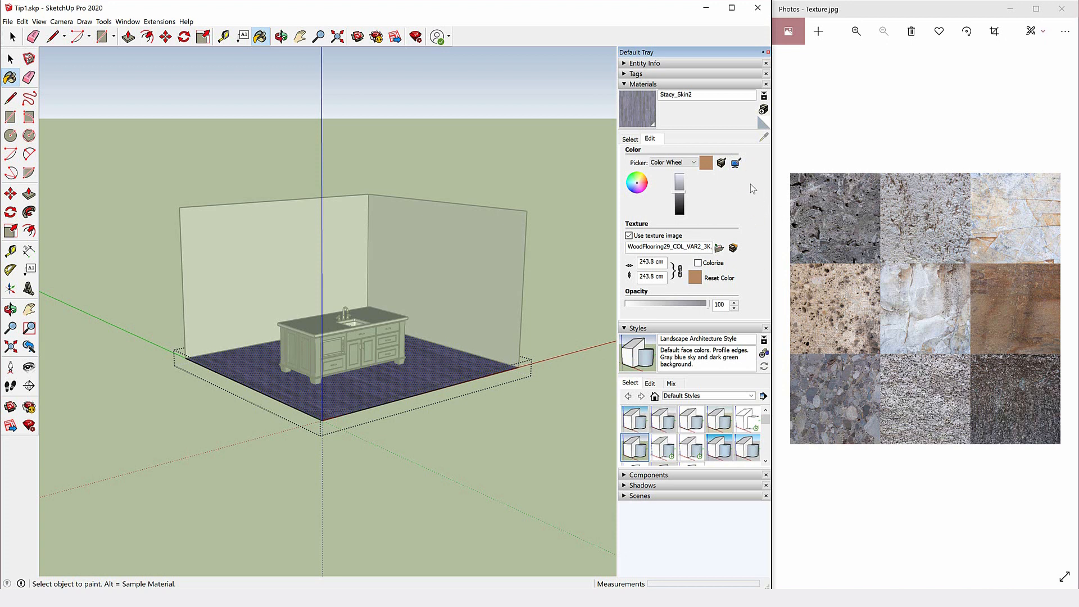
- Match the floor material's colour to the brown stone in Texture.jpg and exit the floor group
left_click(736, 163)
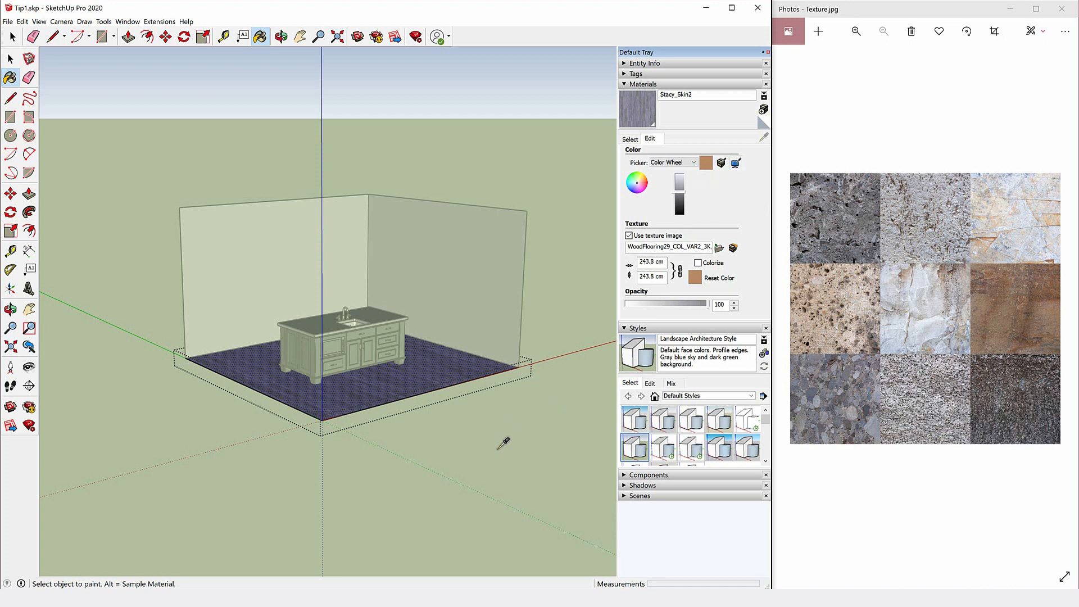
left_click(1037, 328)
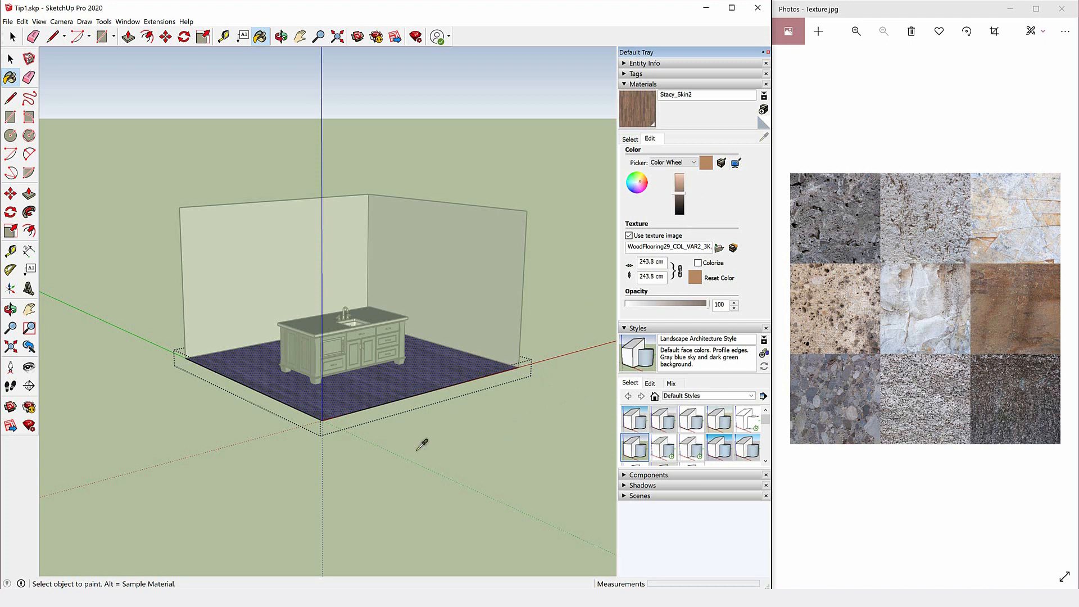
left_click(401, 386)
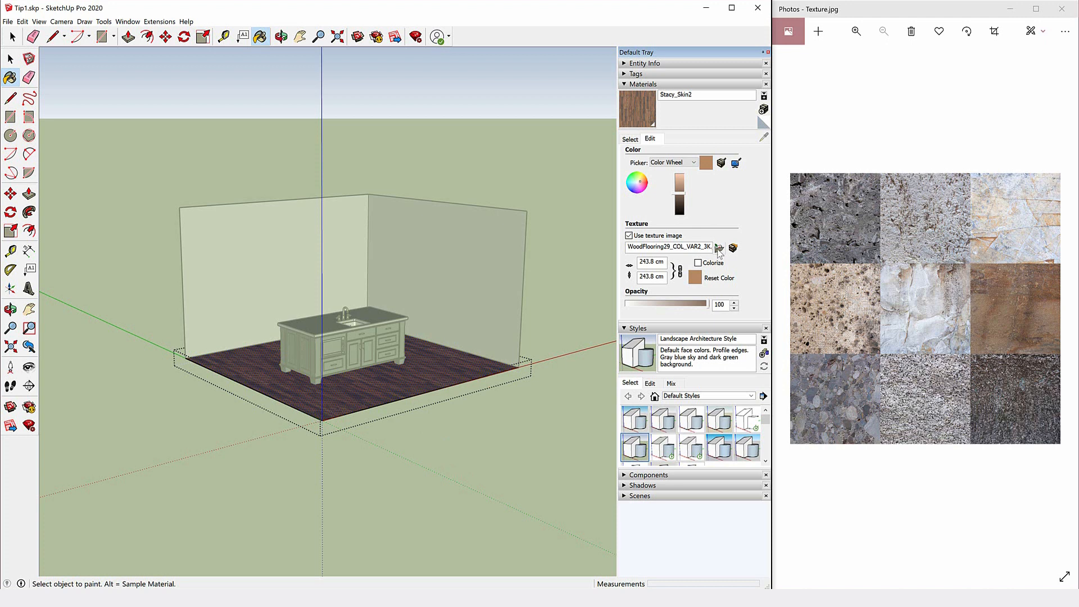
key("space")
left_click(208, 377)
middle_click_drag(245, 419, 280, 494)
scroll(319, 445, "up", 3)
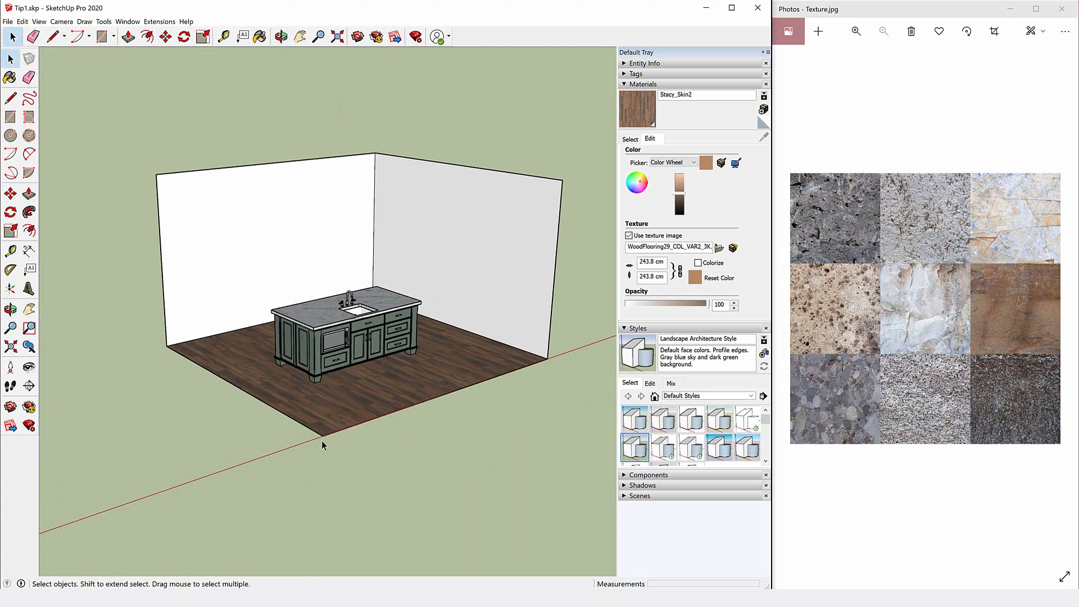
- Shorten the Photos window to expose the pink desktop background and match the floor material's colour to it within the floor group
left_click(981, 505)
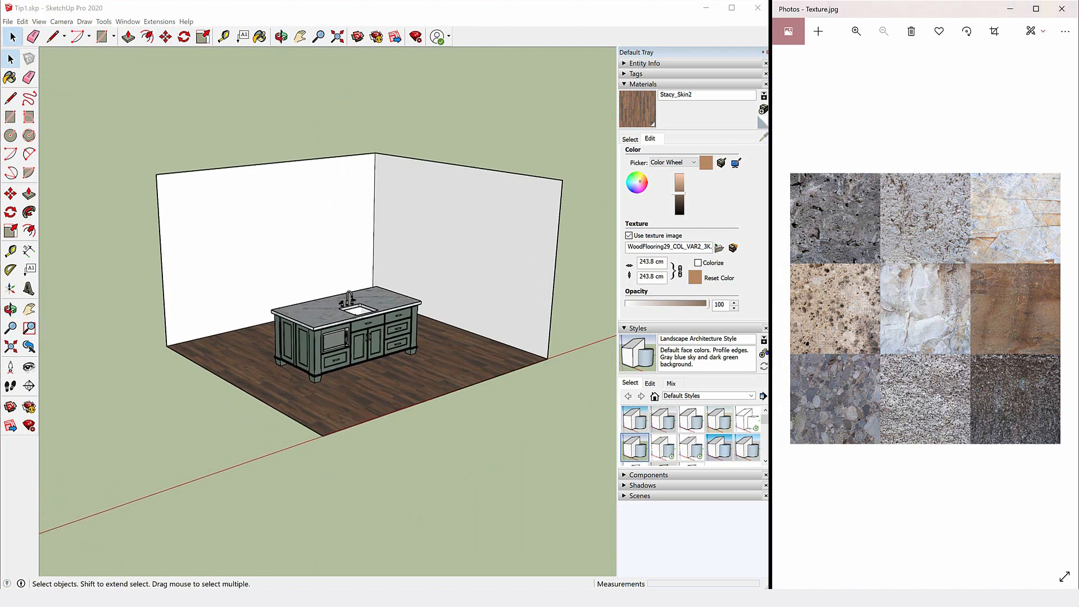
left_click_drag(926, 586, 918, 532)
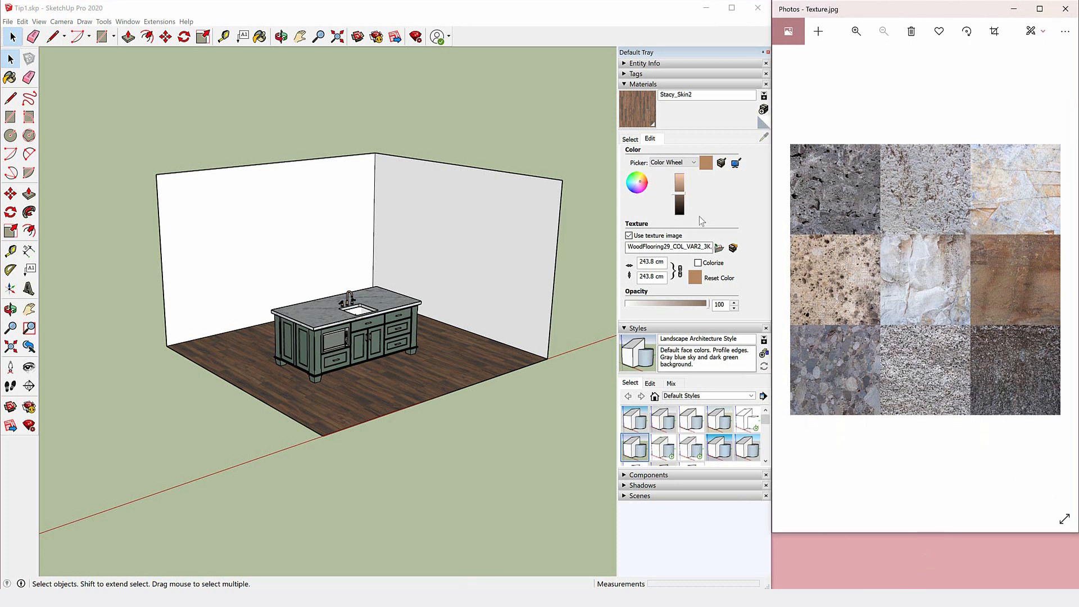
left_click(736, 164)
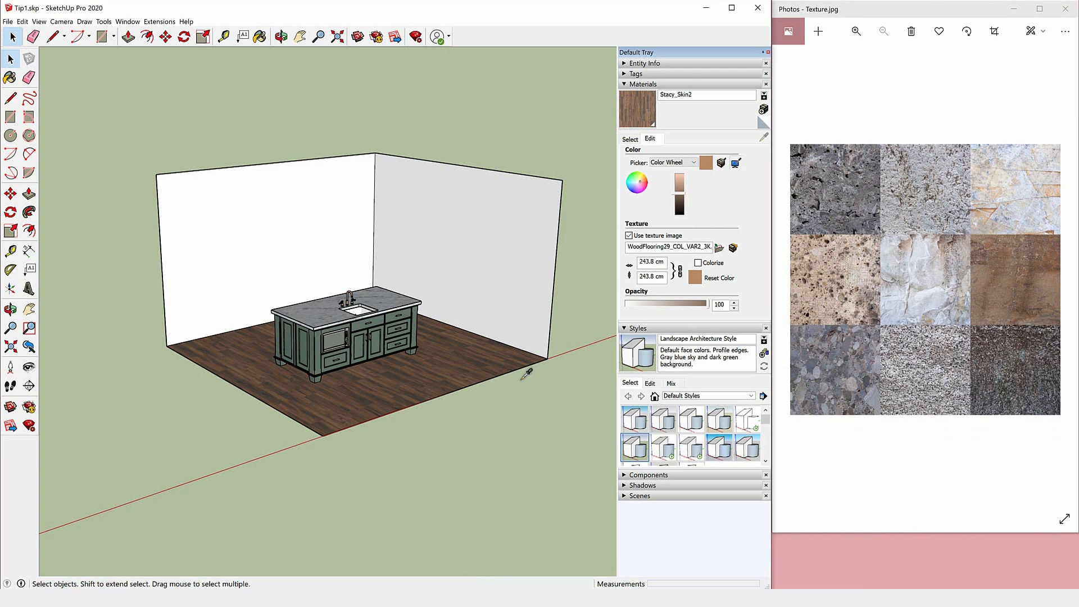
double_click(457, 386)
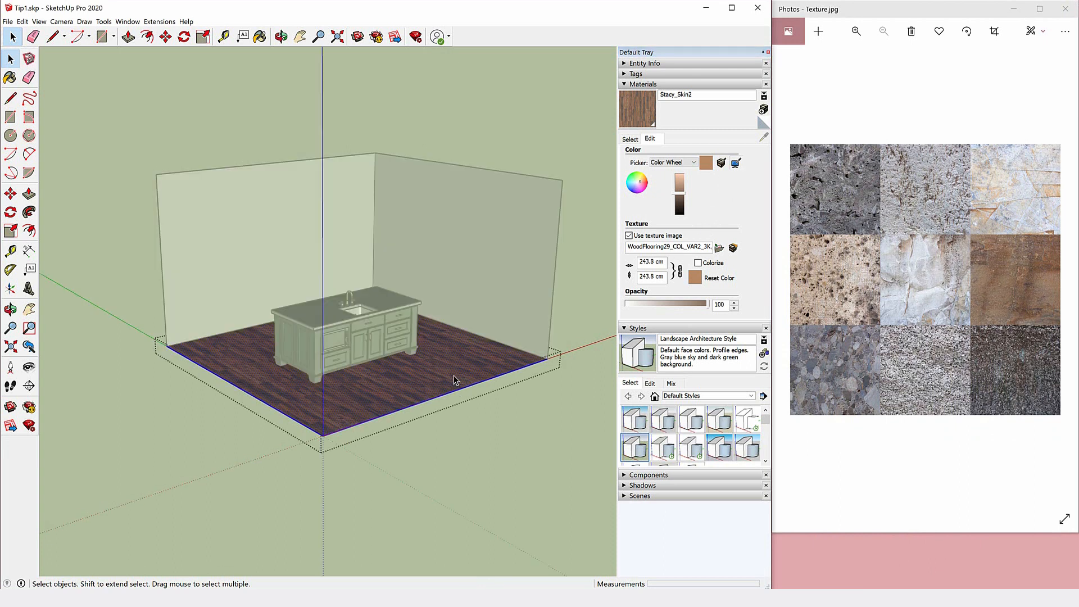
left_click(737, 164)
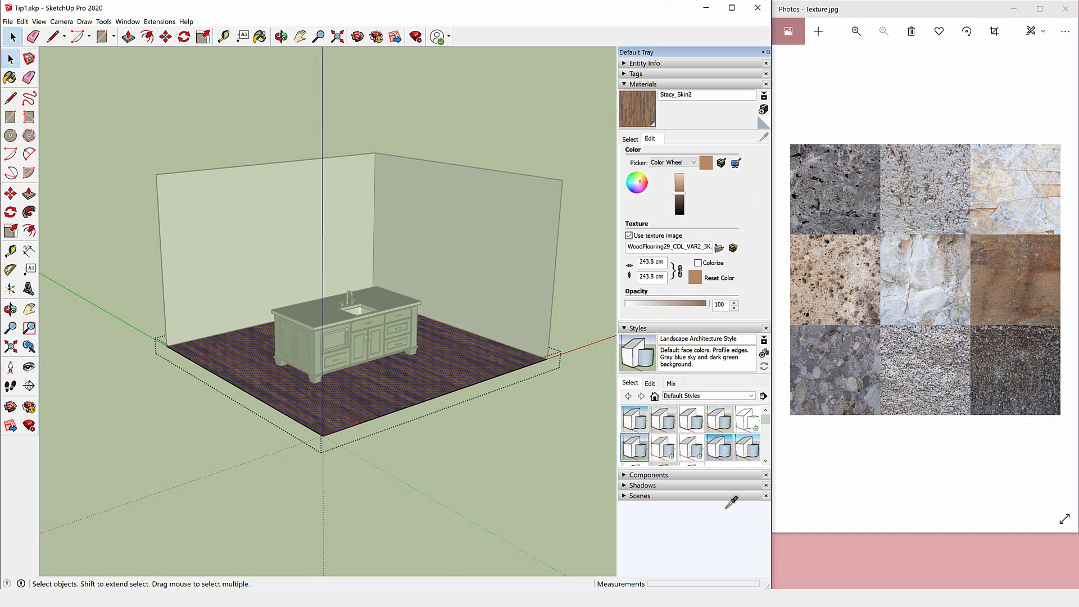
left_click(838, 553)
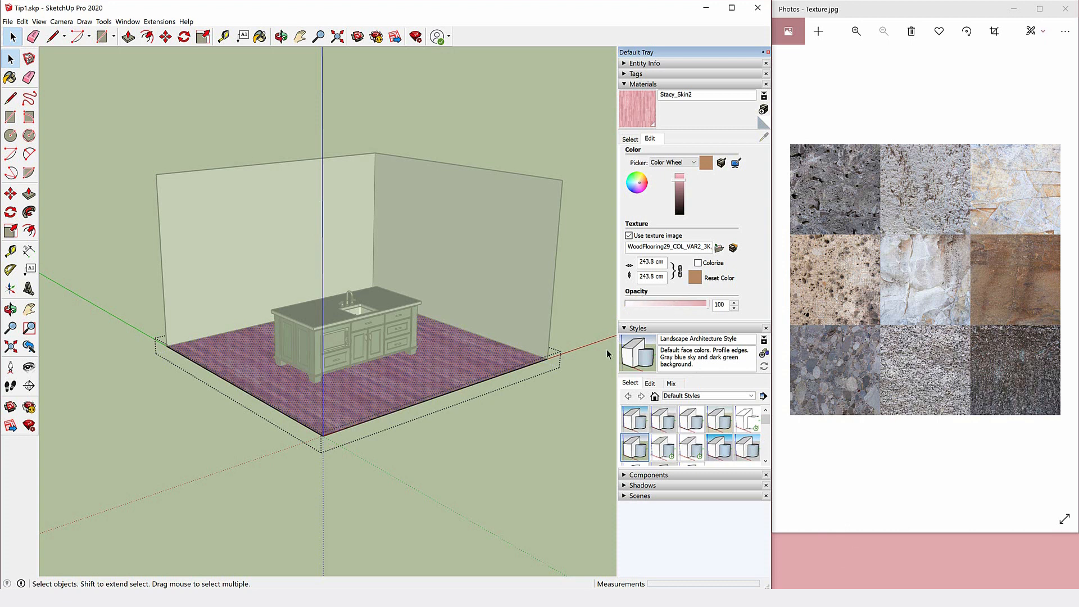
left_click(473, 458)
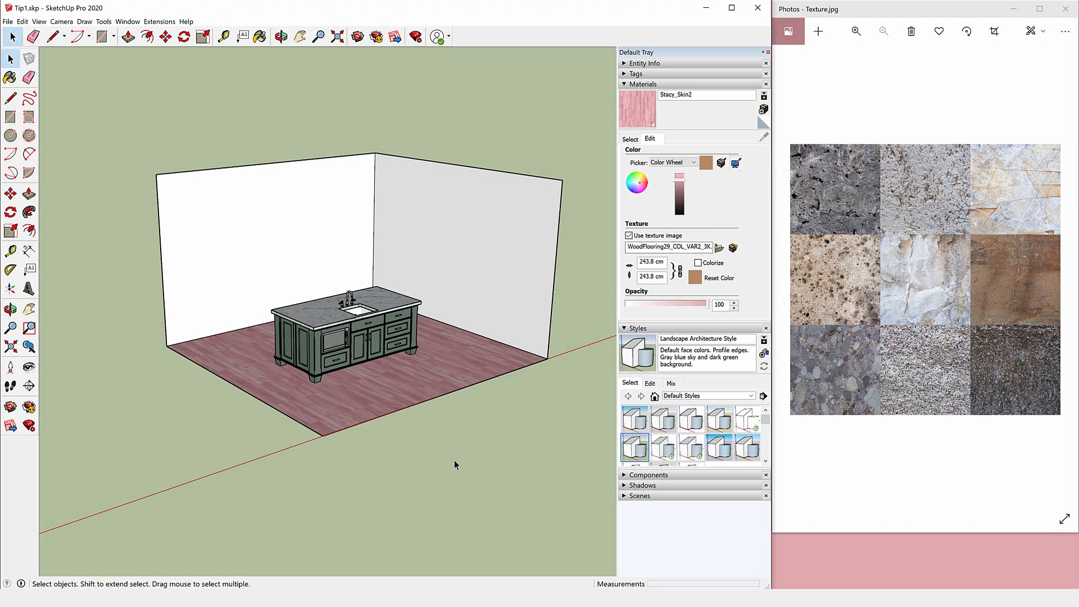
key("b")
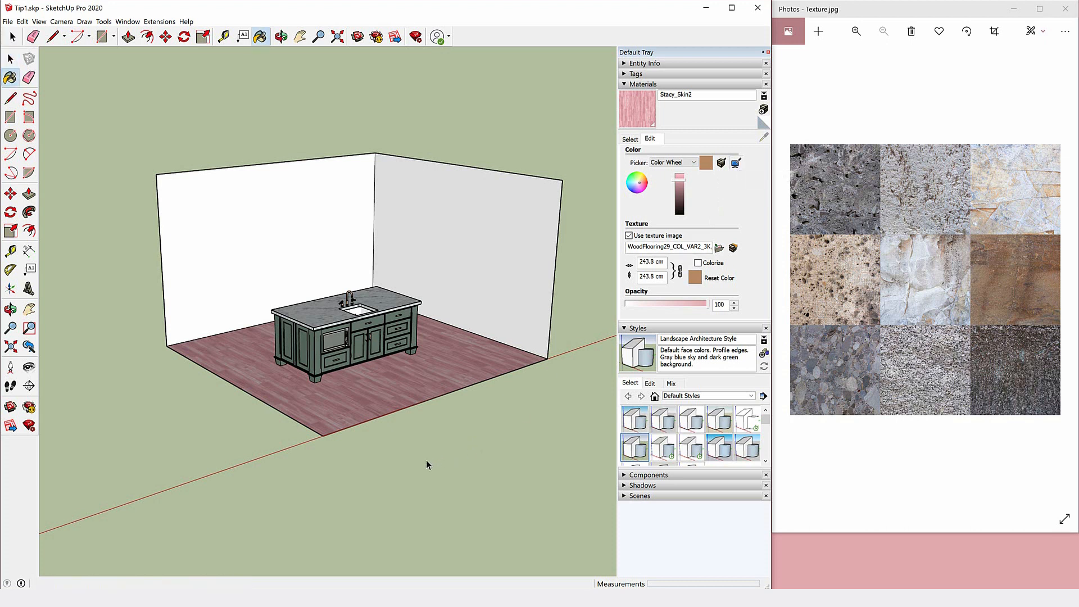
key("alt")
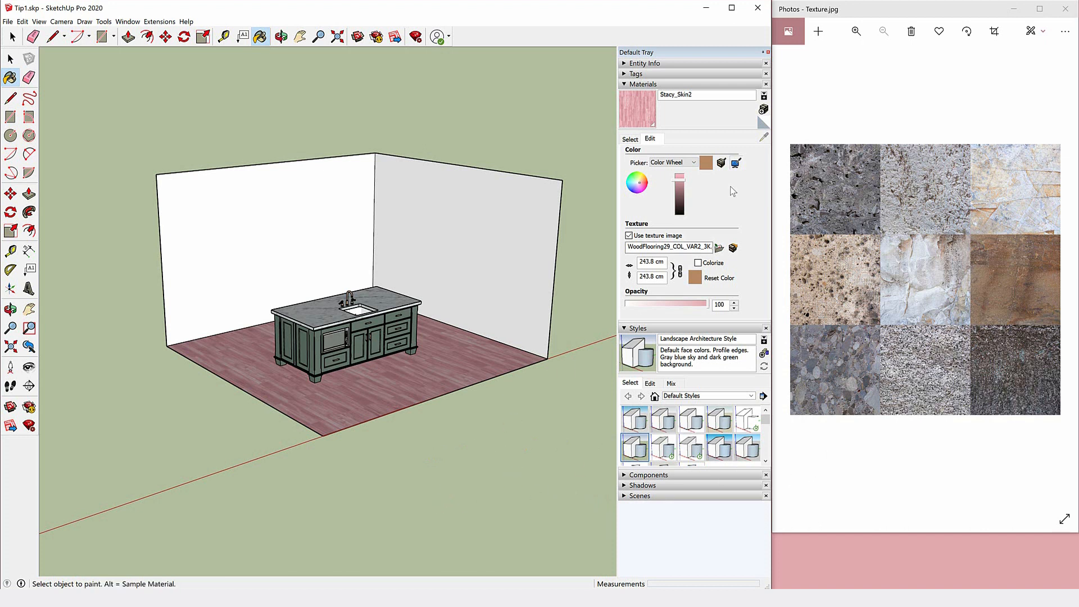
left_click(735, 163)
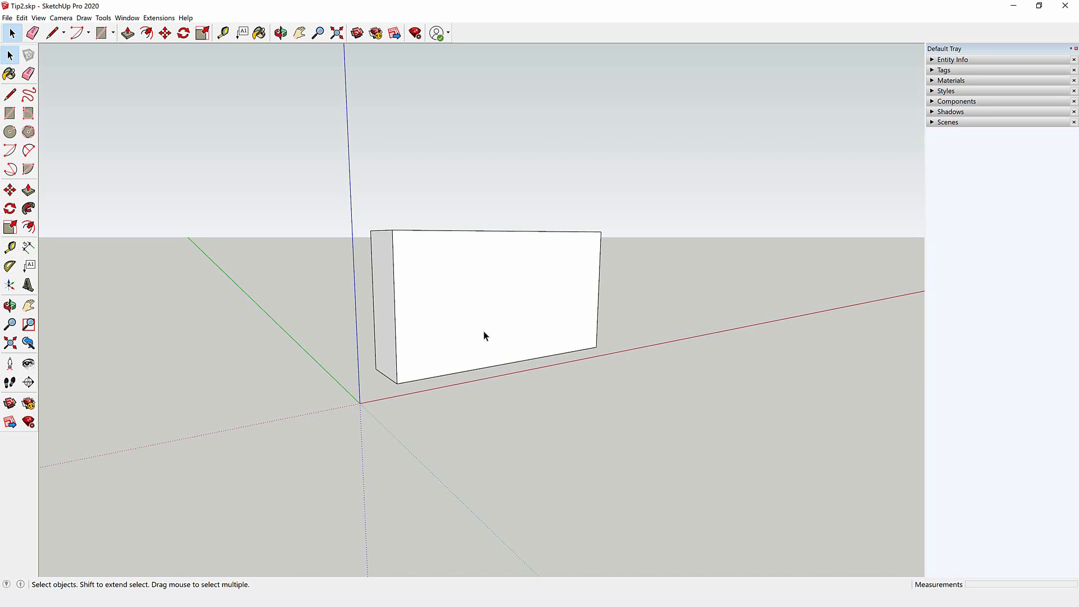
- Paint all faces inside the box group with Stone Masonry Multi from the Brick, Cladding and Siding collection
double_click(499, 342)
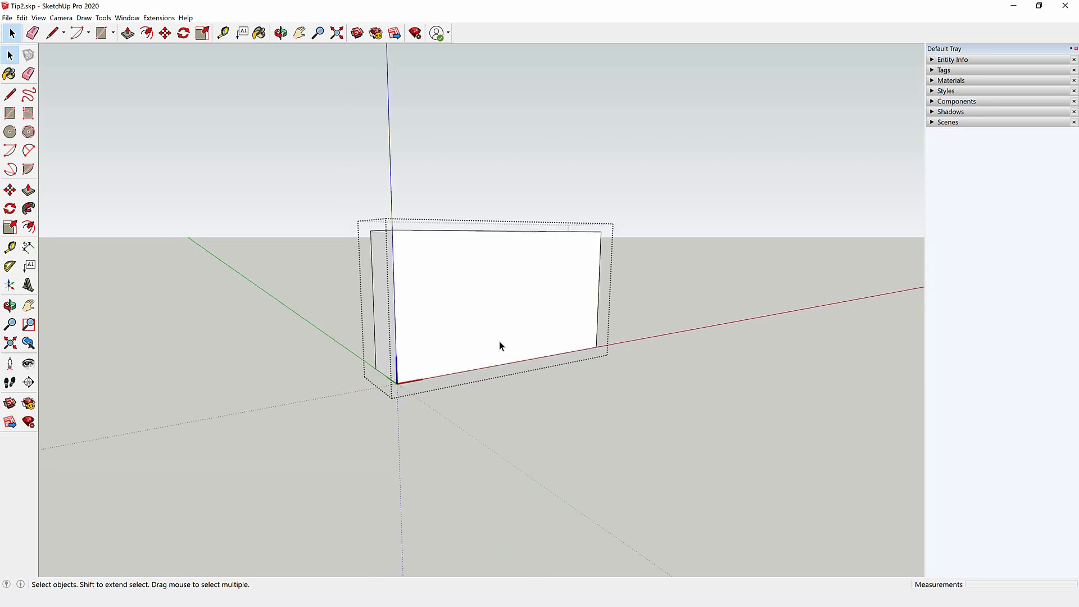
triple_click(499, 344)
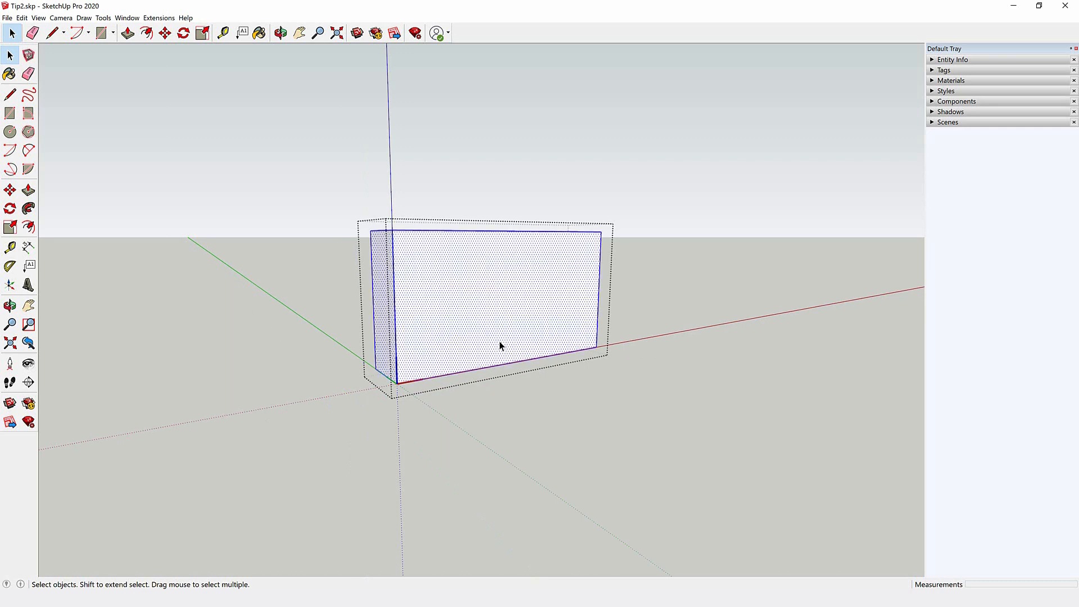
left_click(933, 81)
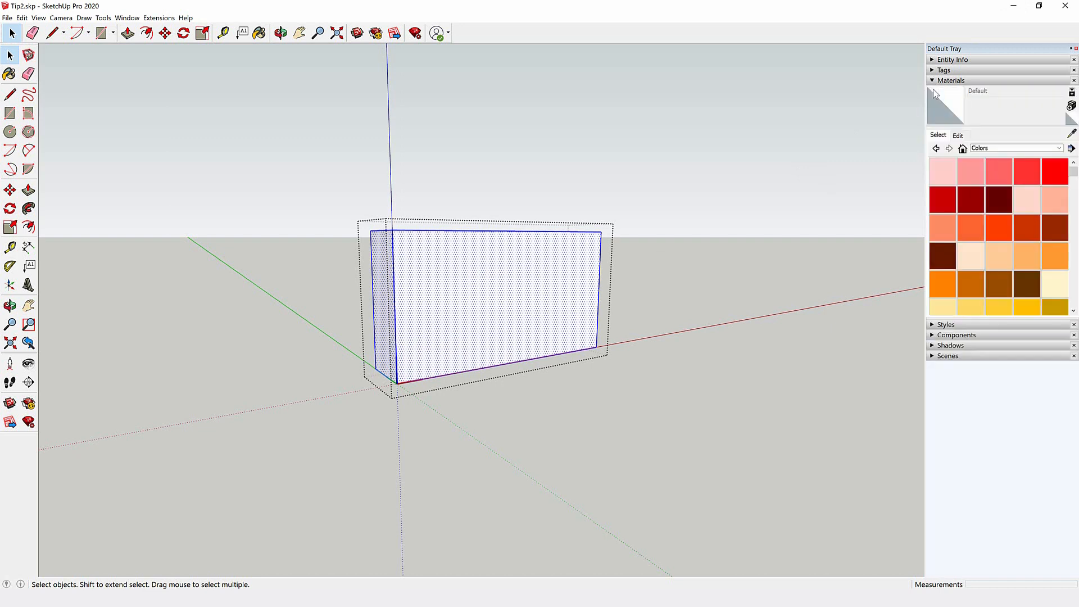
left_click(989, 149)
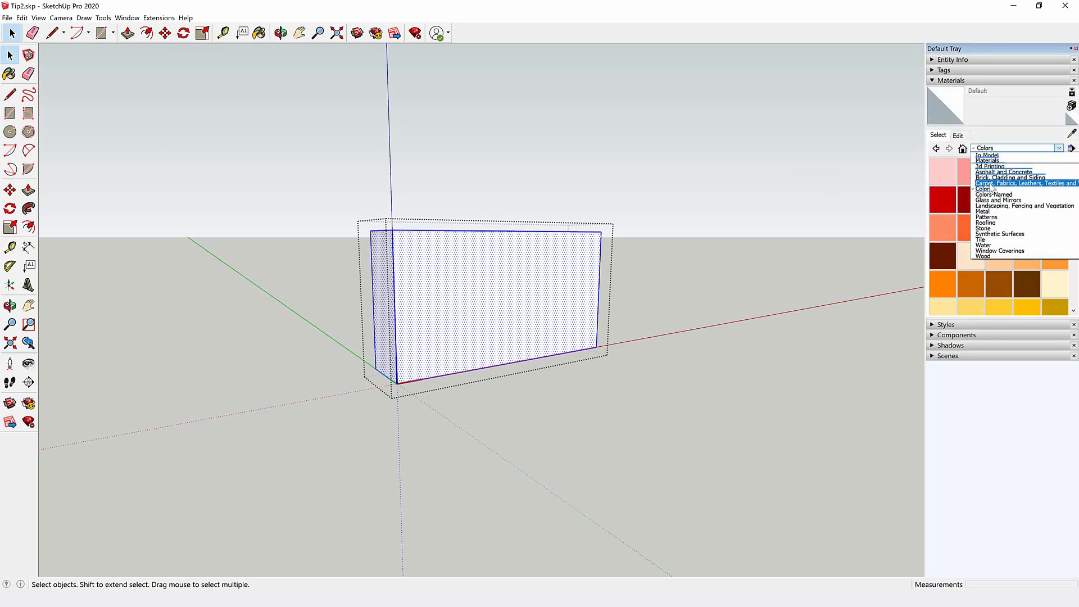
left_click(1006, 177)
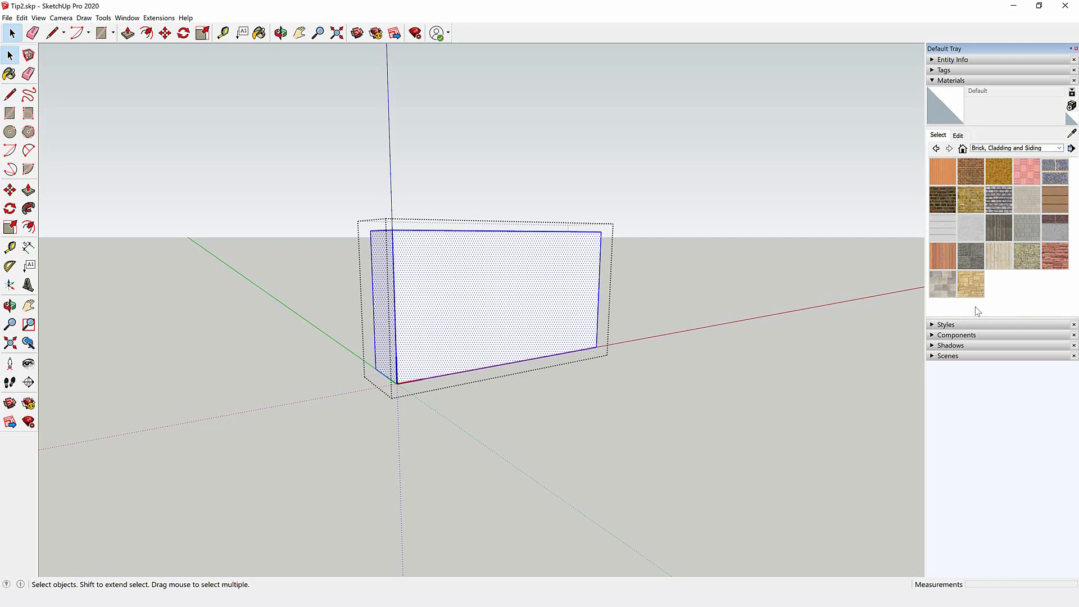
left_click(946, 279)
left_click(517, 321)
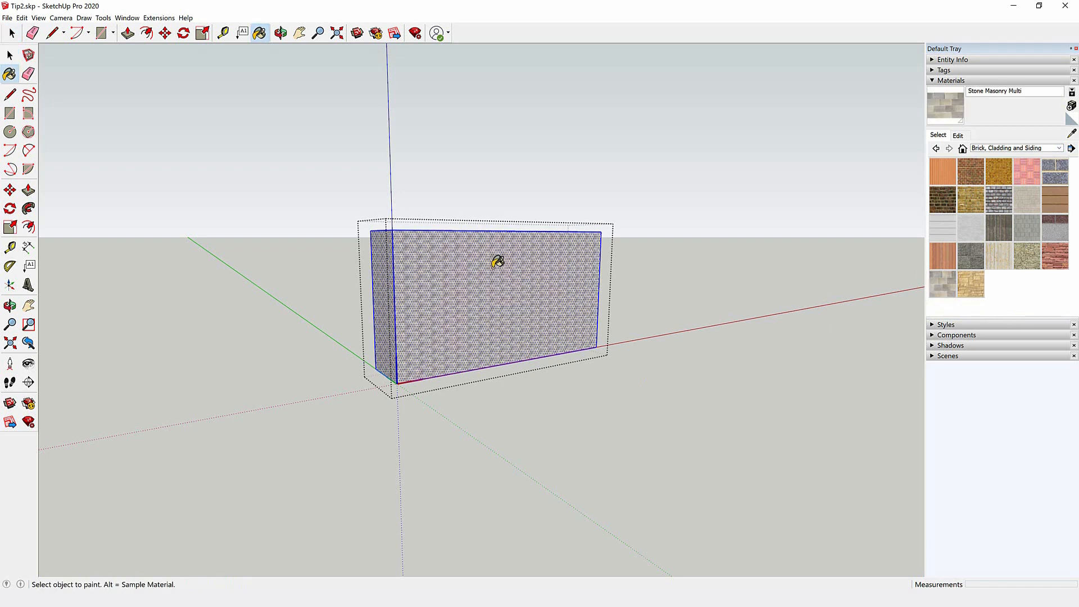
scroll(495, 304, "up", 2)
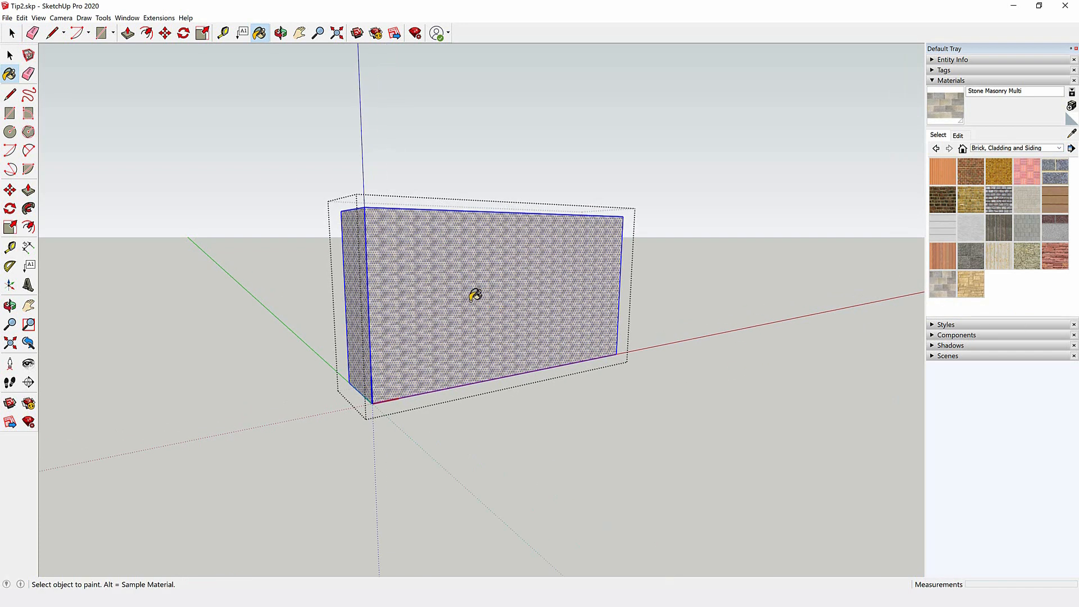
key("space")
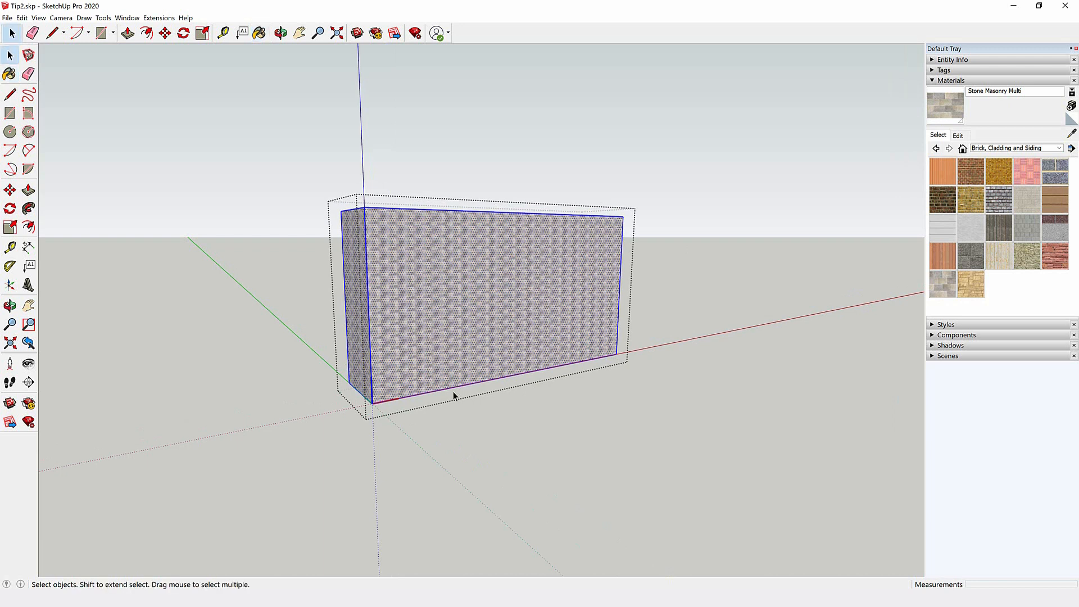
- Reposition the stone texture on the box's large front face, moving it down and enlarging the pattern
scroll(447, 381, "up", 3)
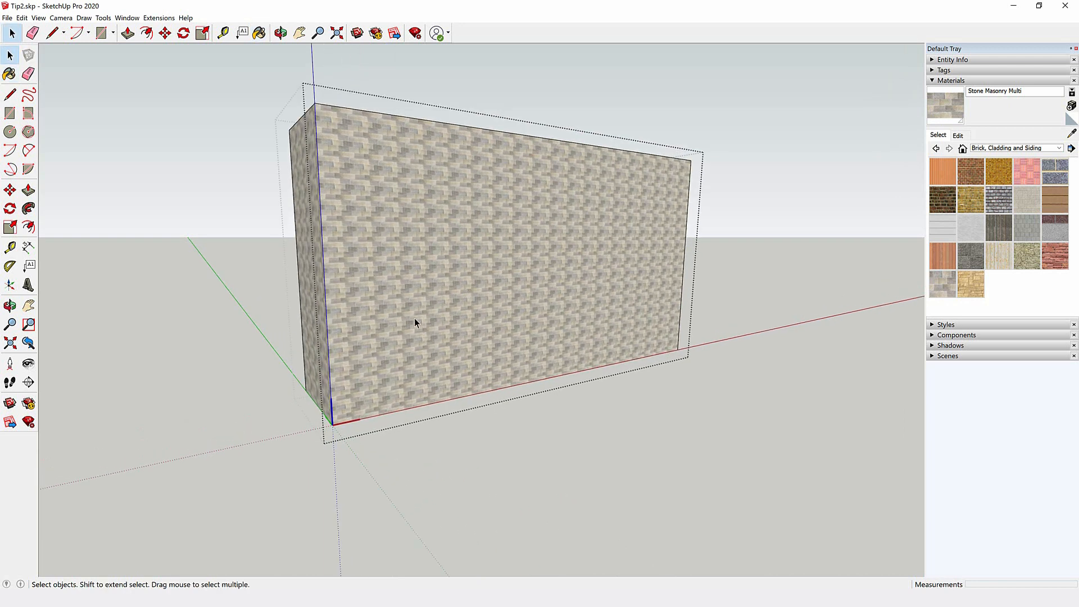
left_click(417, 287)
scroll(403, 276, "down", 1)
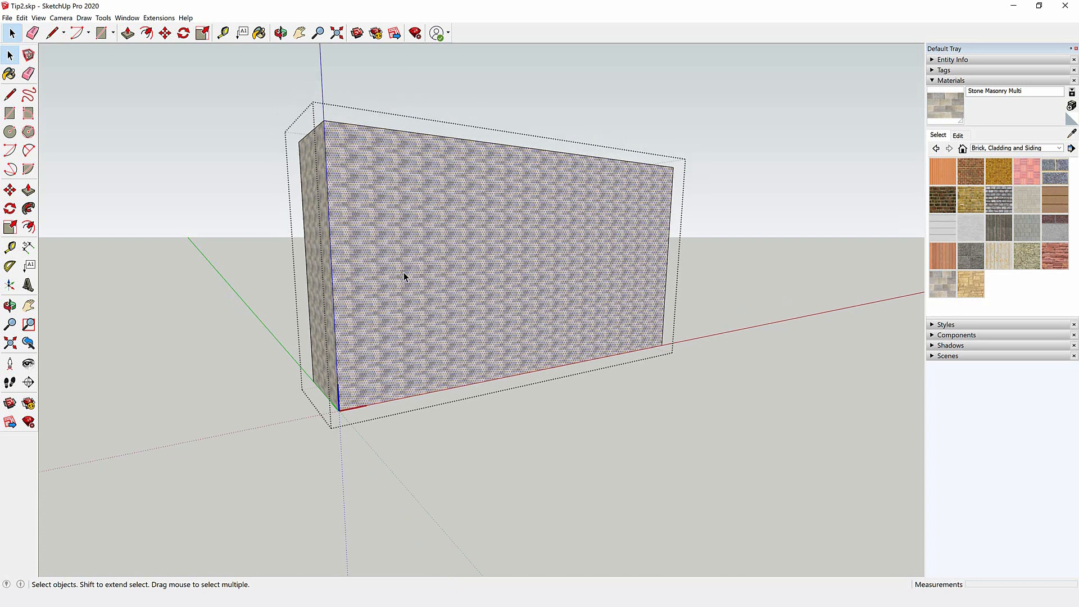
right_click(403, 274)
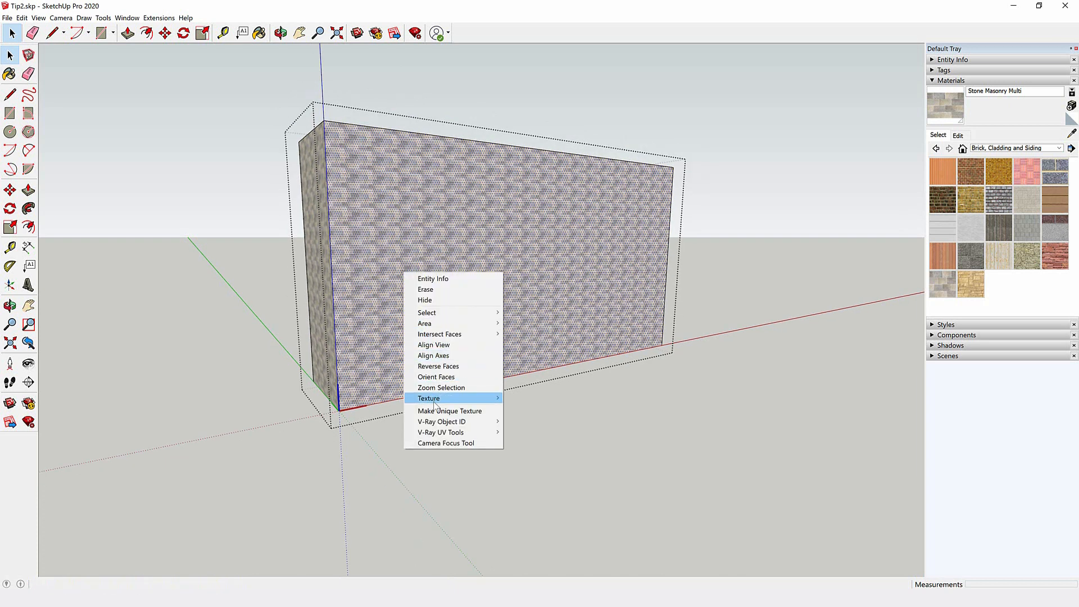
mouse_move(483, 399)
left_click(526, 398)
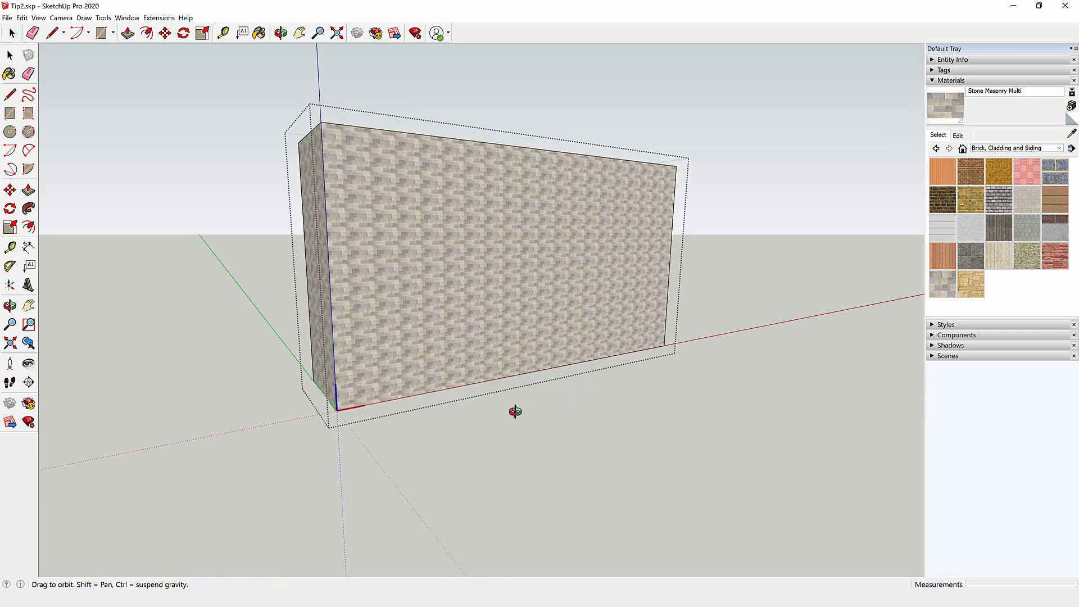
scroll(385, 281, "up", 3)
scroll(386, 281, "up", 2)
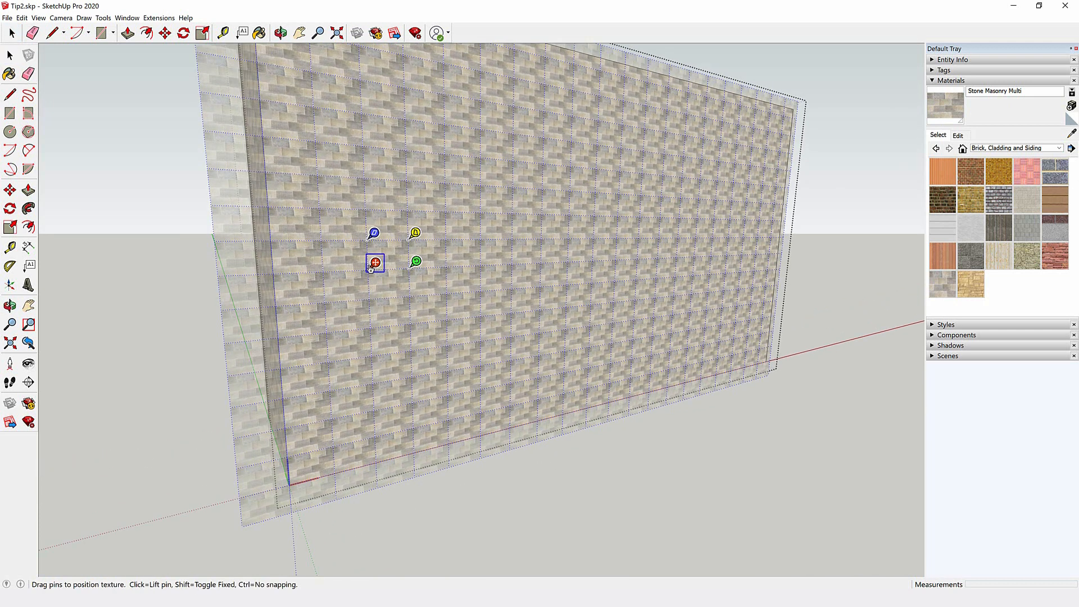
left_click_drag(371, 268, 372, 310)
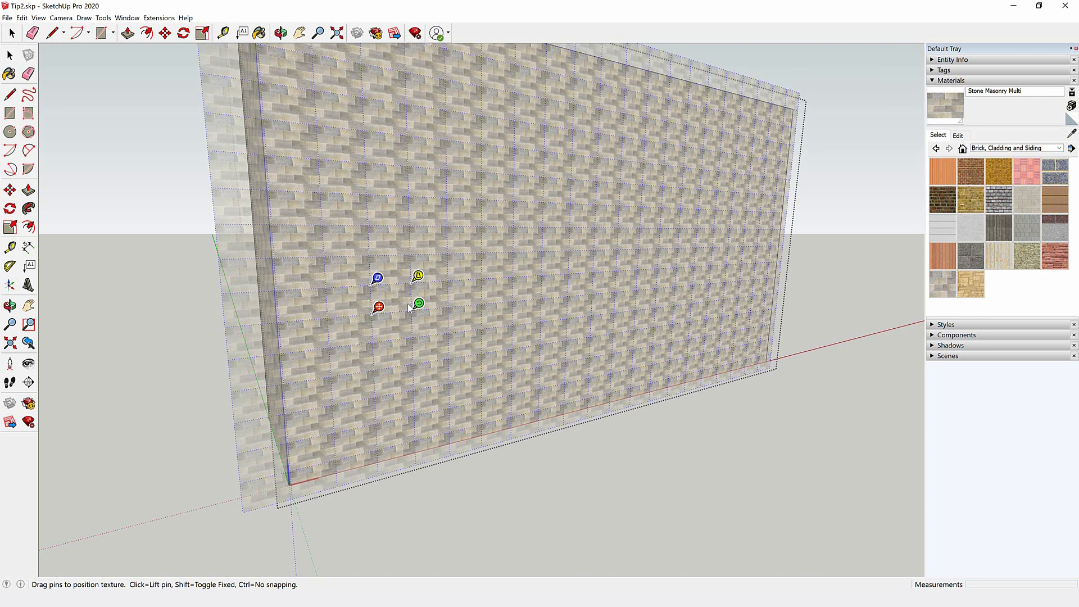
left_click_drag(417, 308, 482, 302)
left_click(526, 478)
- Sample the adjusted texture from the box's front face and paint it onto the adjacent narrow end face
middle_click_drag(526, 477, 236, 571)
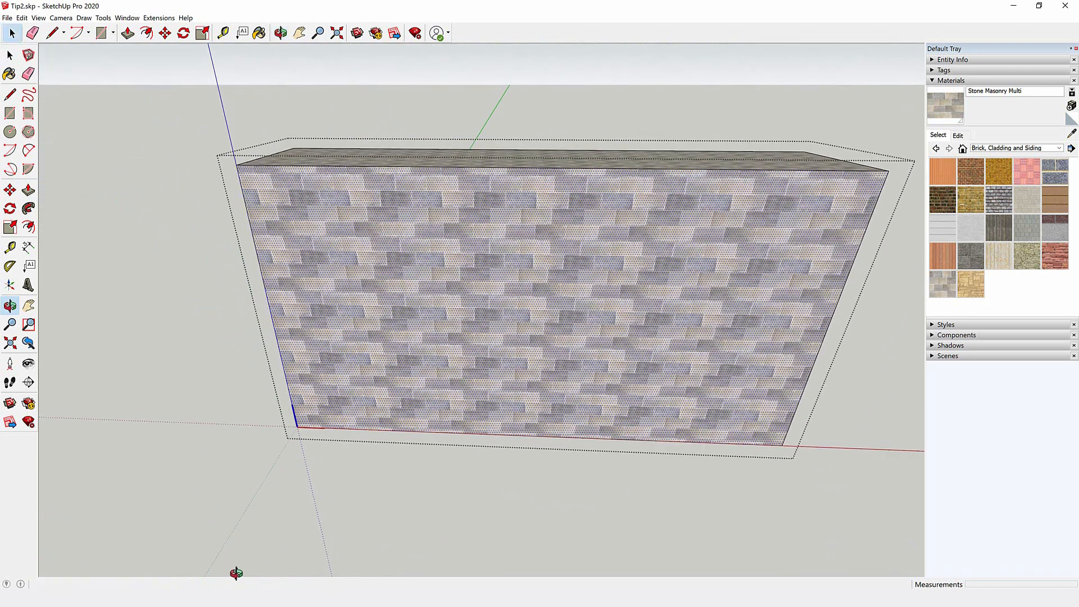
scroll(365, 455, "down", 3)
middle_click_drag(354, 471, 595, 393)
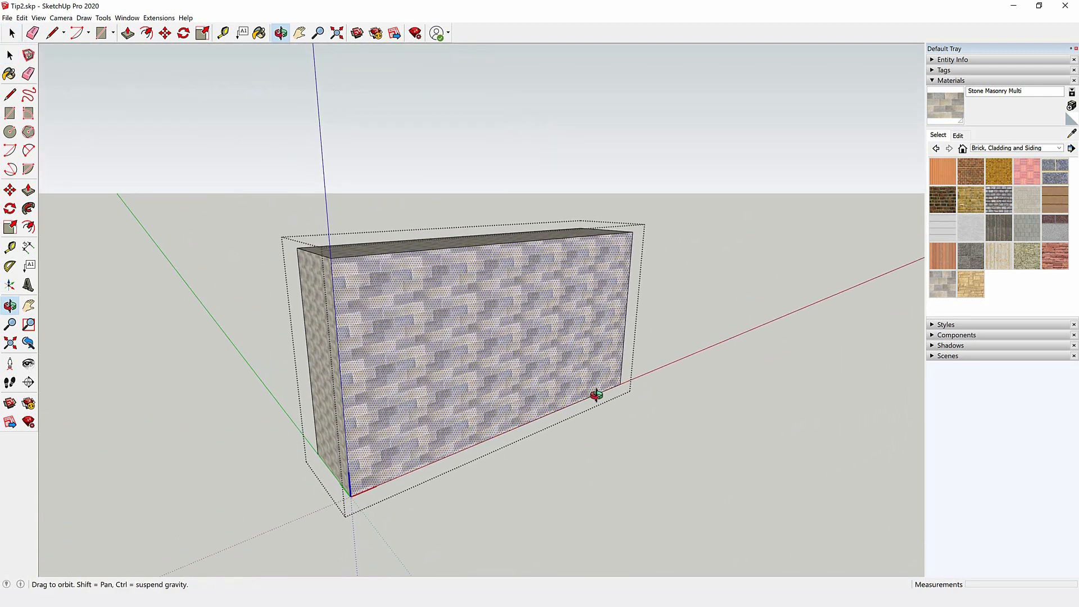
scroll(405, 418, "up", 2)
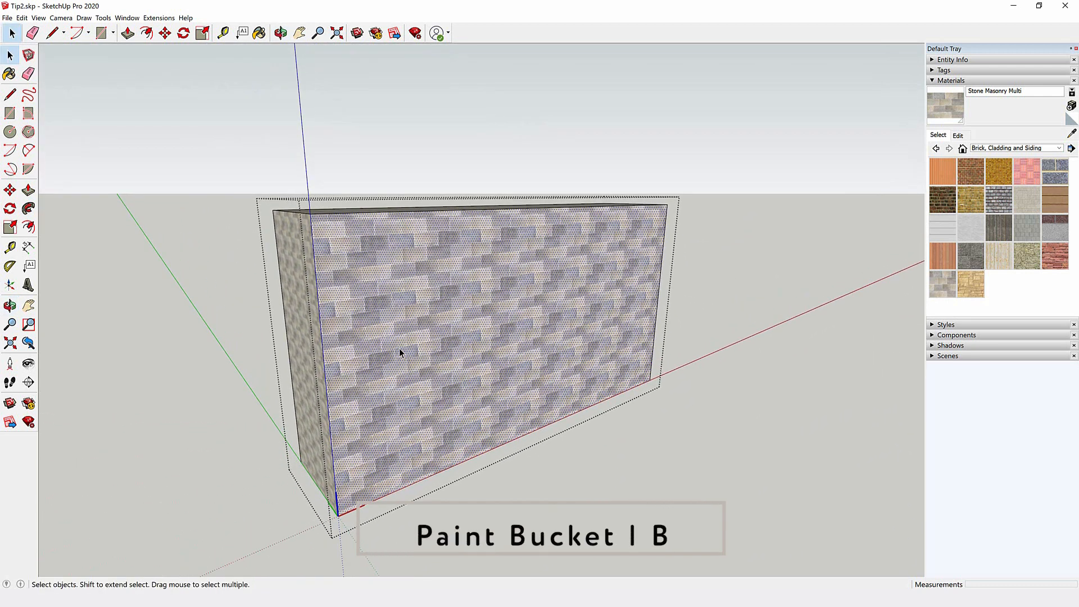
key("b")
key("alt")
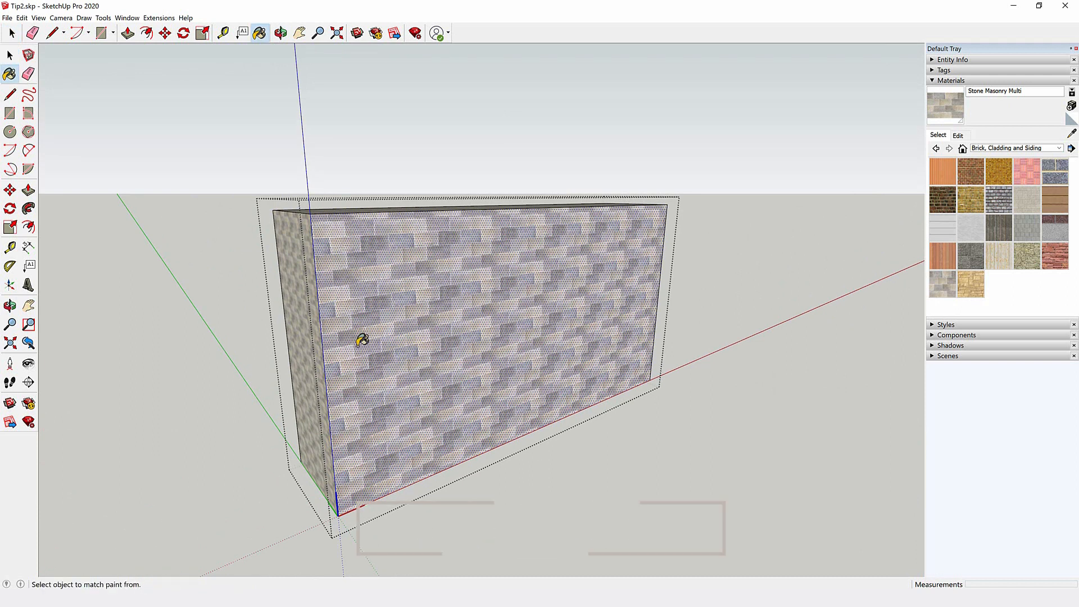
left_click(312, 297)
mouse_move(329, 245)
middle_mouse_down()
mouse_move(356, 325)
mouse_move(494, 390)
mouse_move(508, 361)
middle_mouse_up()
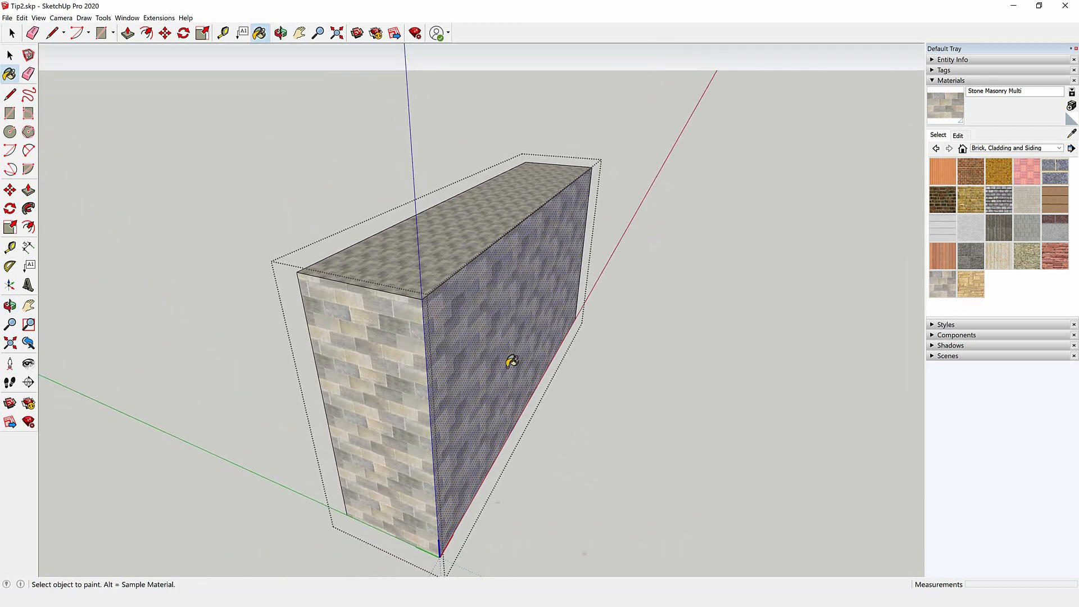
- Apply the sampled stone texture from the box's top face to all connected faces with matching paint
key("ctrl+shift")
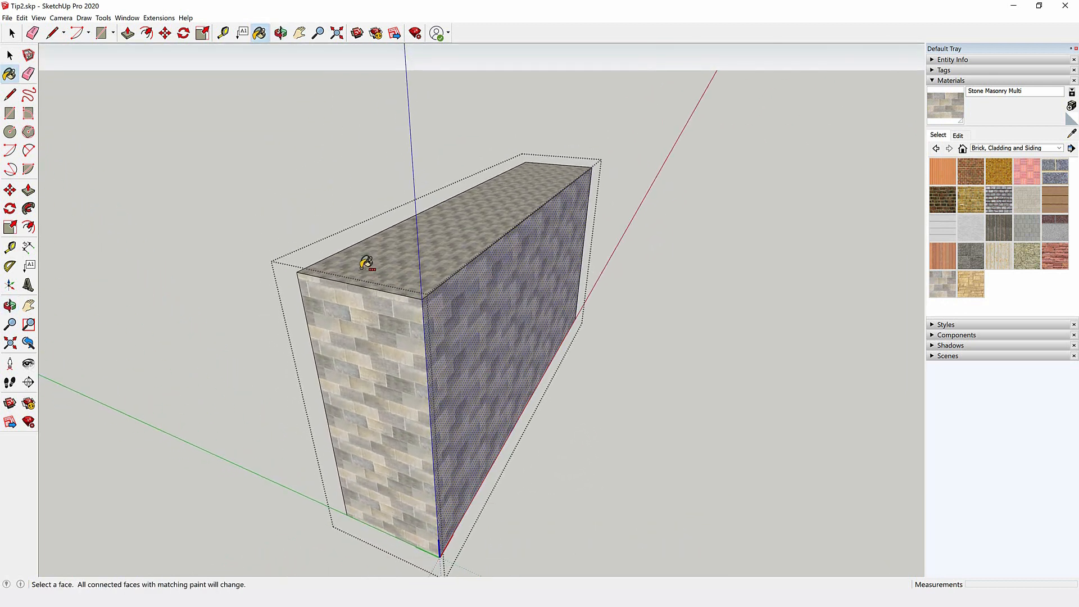
left_click(366, 262, "ctrl+shift")
mouse_move(366, 261)
middle_mouse_down()
mouse_move(395, 292)
mouse_move(633, 260)
mouse_move(122, 341)
mouse_move(309, 228)
mouse_move(385, 244)
mouse_move(277, 369)
mouse_move(534, 237)
mouse_move(655, 211)
mouse_move(658, 369)
middle_mouse_up()
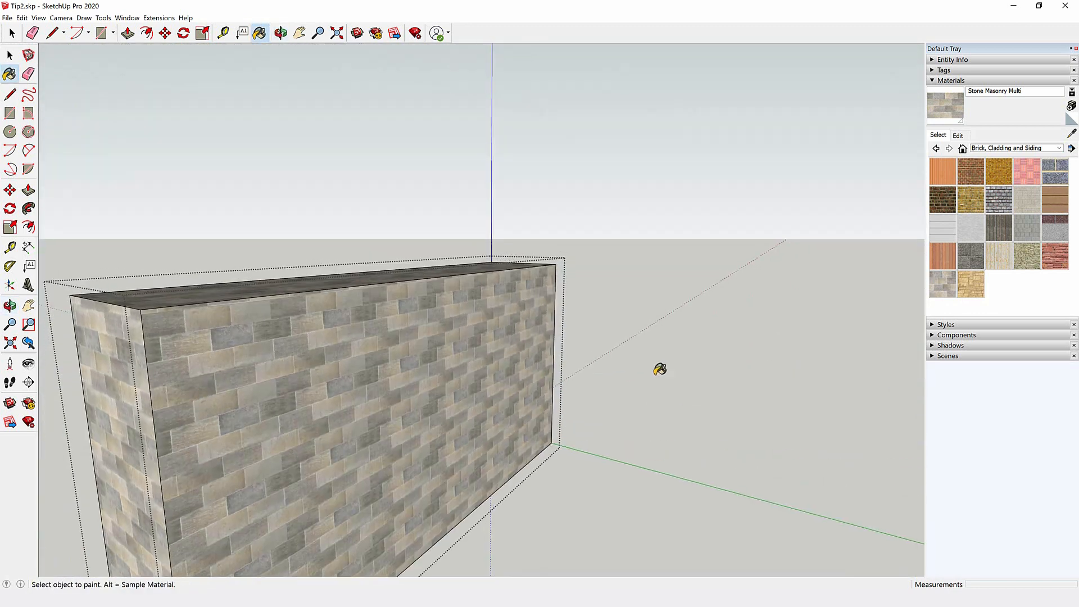
scroll(562, 404, "down", 3)
middle_click_drag(470, 446, 777, 506)
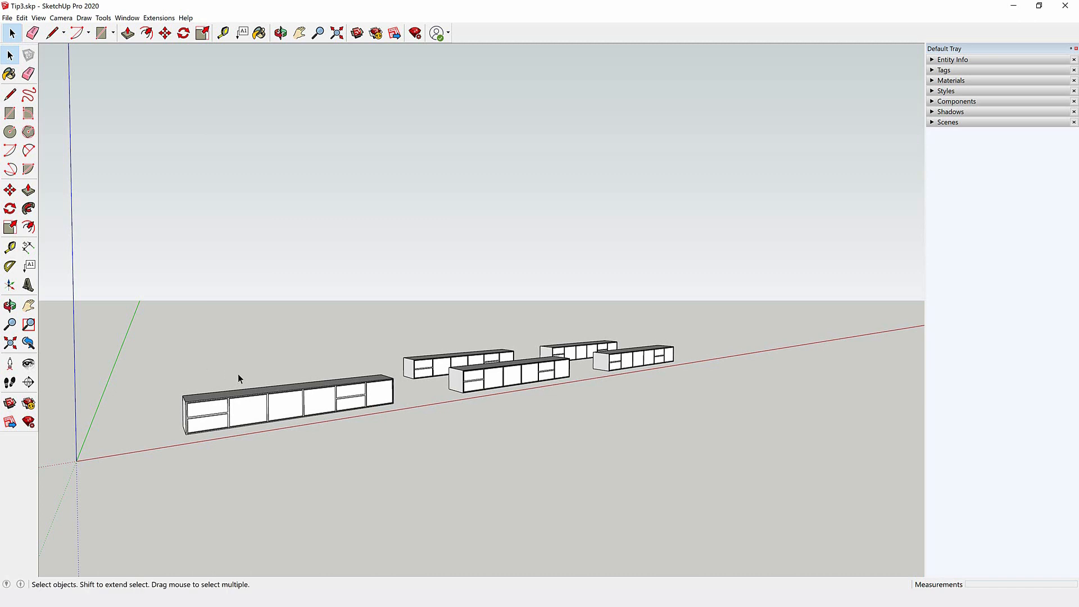
- Select all parts of the nearest cabinet row in Tip3.skp, paint them with Color A02 and clear the selection
middle_click_drag(335, 465, 380, 382)
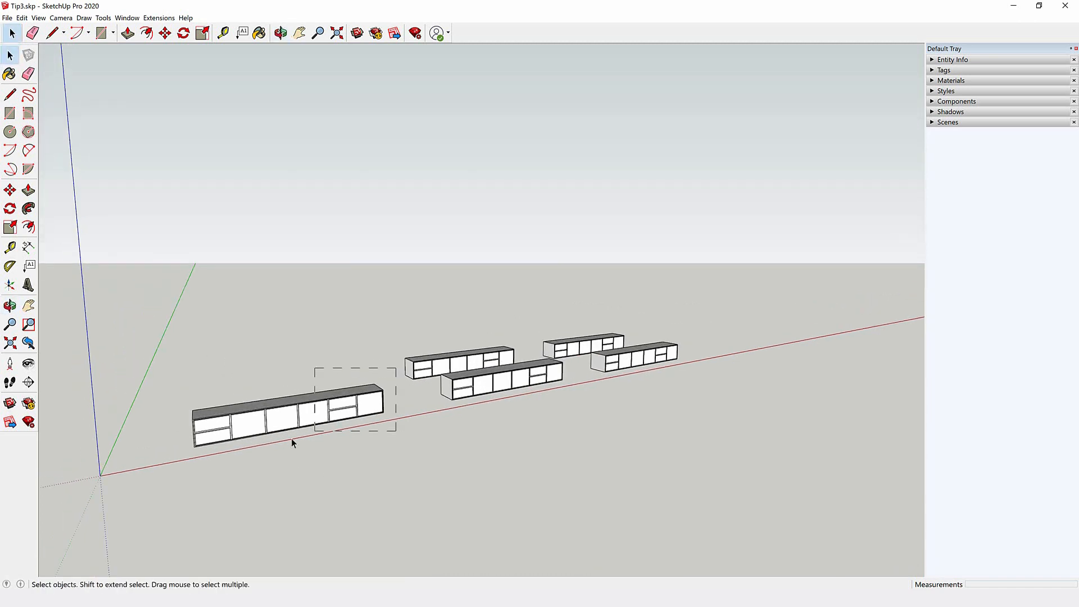
left_click_drag(160, 464, 160, 465)
middle_click_drag(185, 470, 209, 454)
scroll(209, 453, "up", 3)
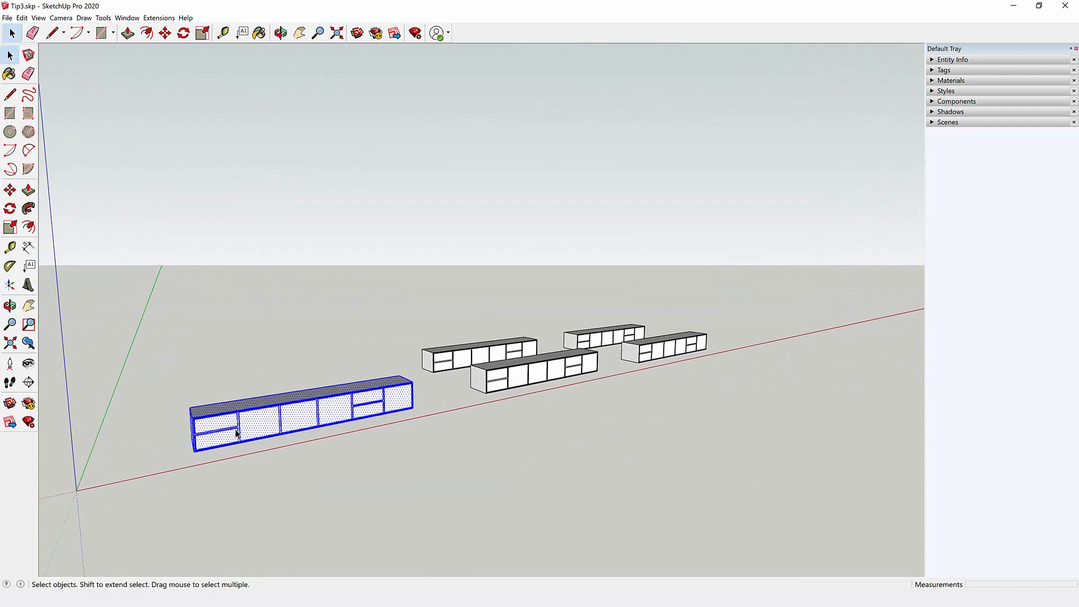
left_click(931, 81)
left_click(969, 171)
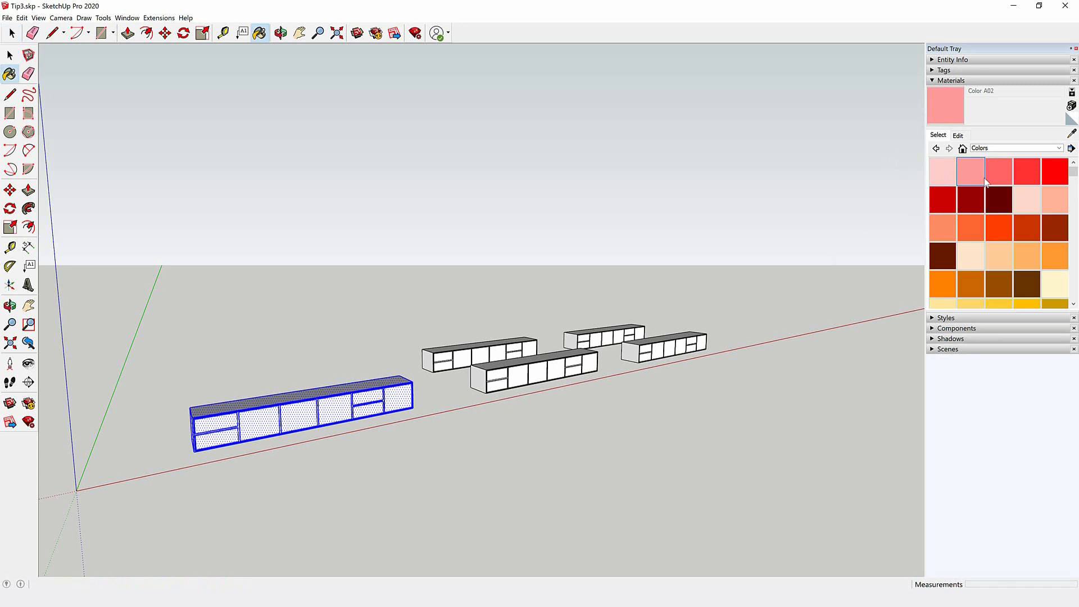
left_click(344, 407)
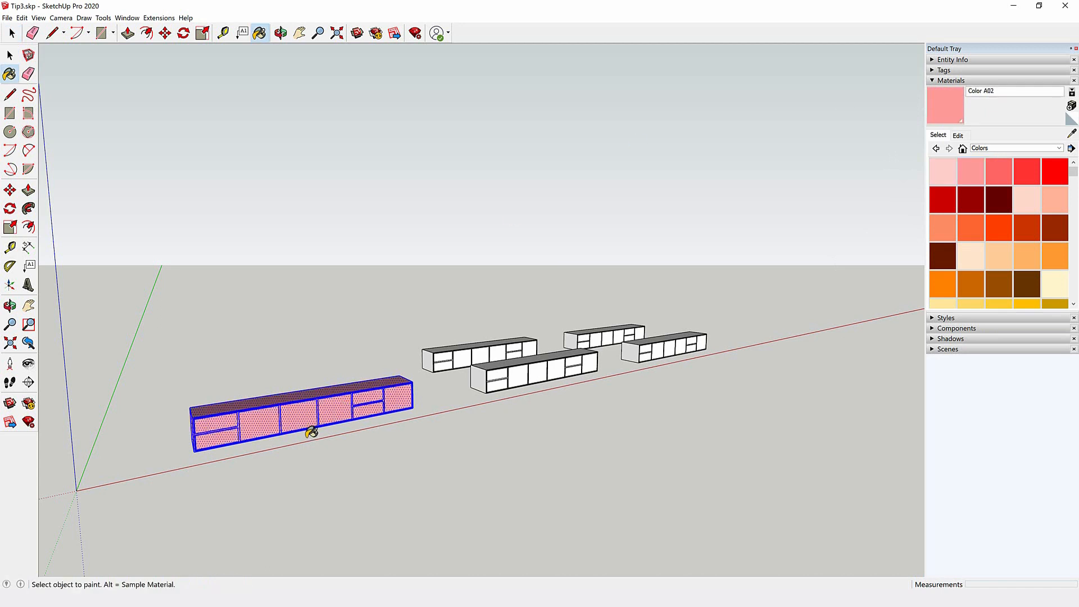
key("space")
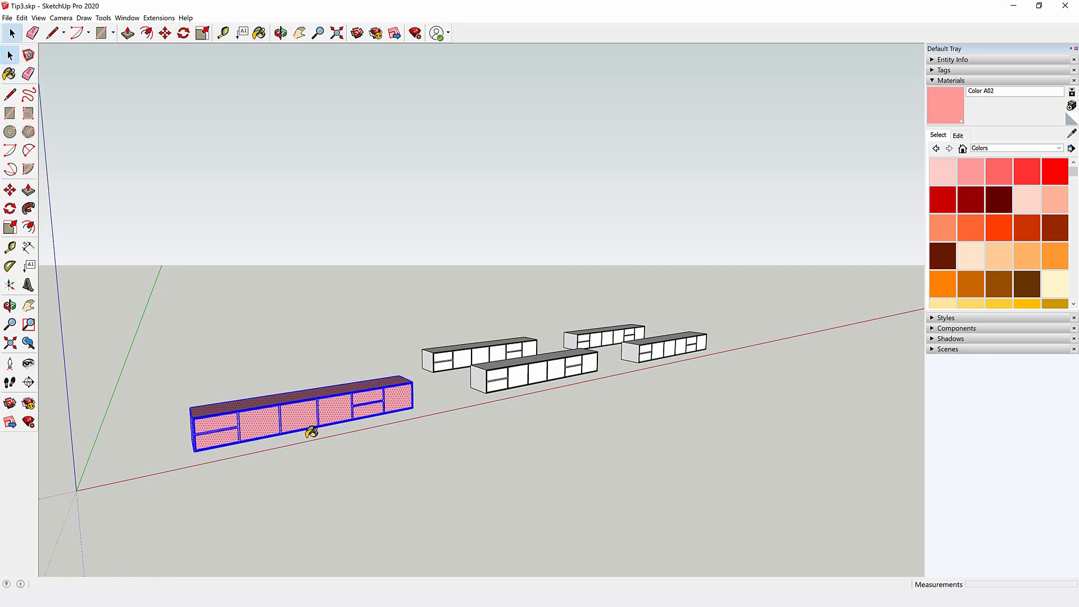
left_click(373, 492)
- Choose the light green Color F03 for painting the front row of the white cabinets
scroll(306, 488, "up", 5)
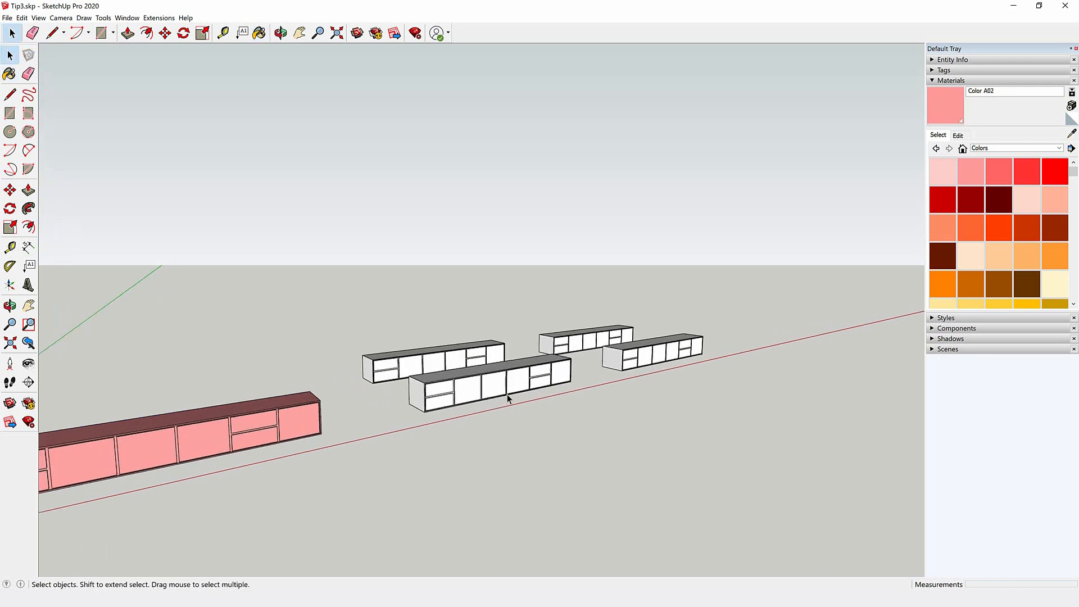
scroll(497, 396, "up", 1)
scroll(478, 439, "down", 1)
middle_click_drag(478, 439, 476, 452)
scroll(1000, 275, "down", 4)
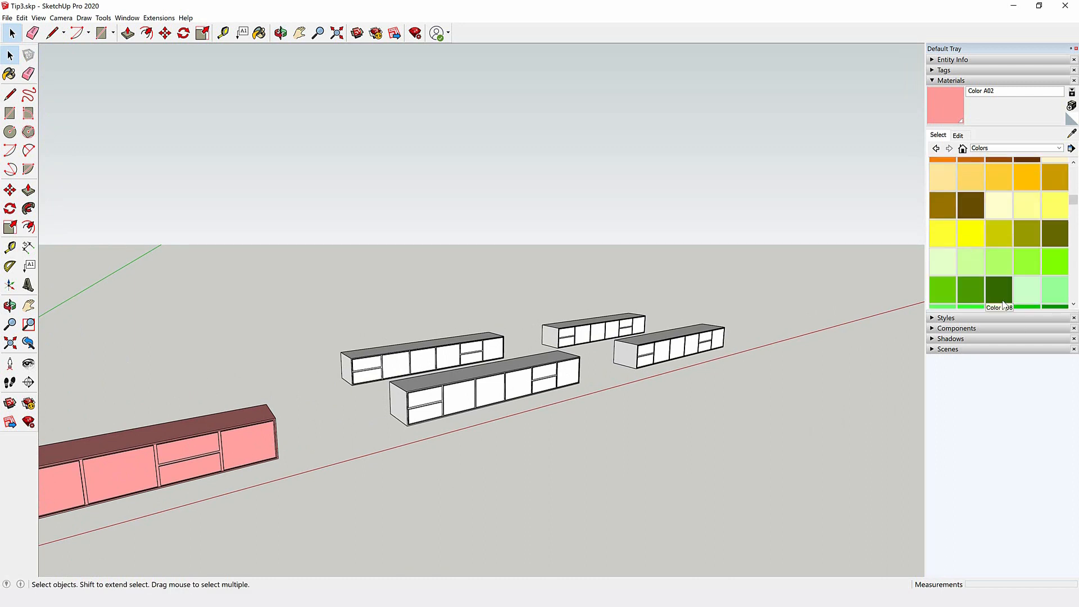
left_click(997, 268)
scroll(479, 424, "up", 1)
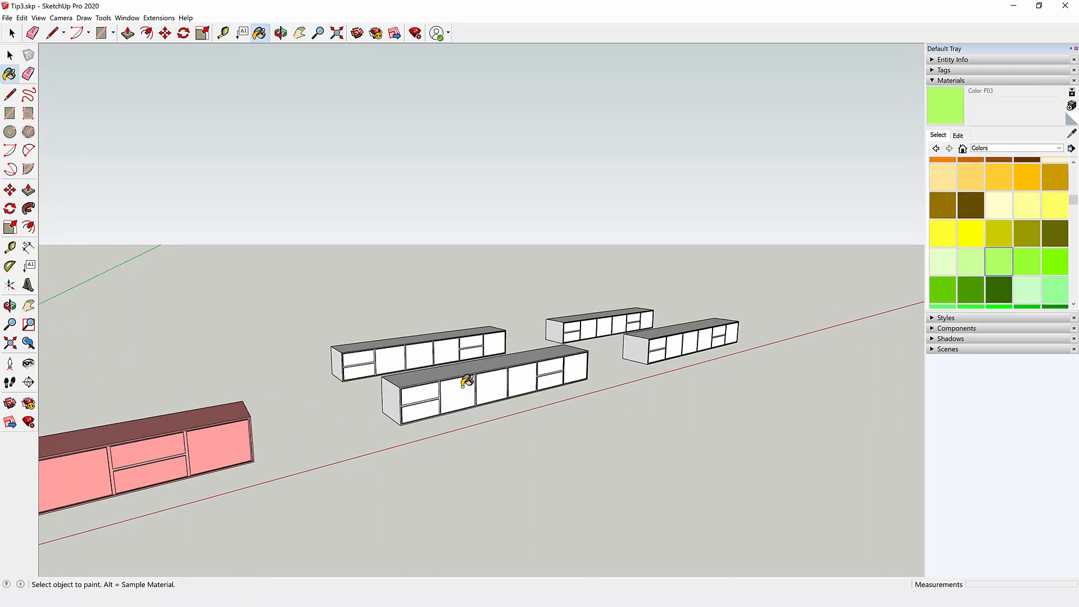